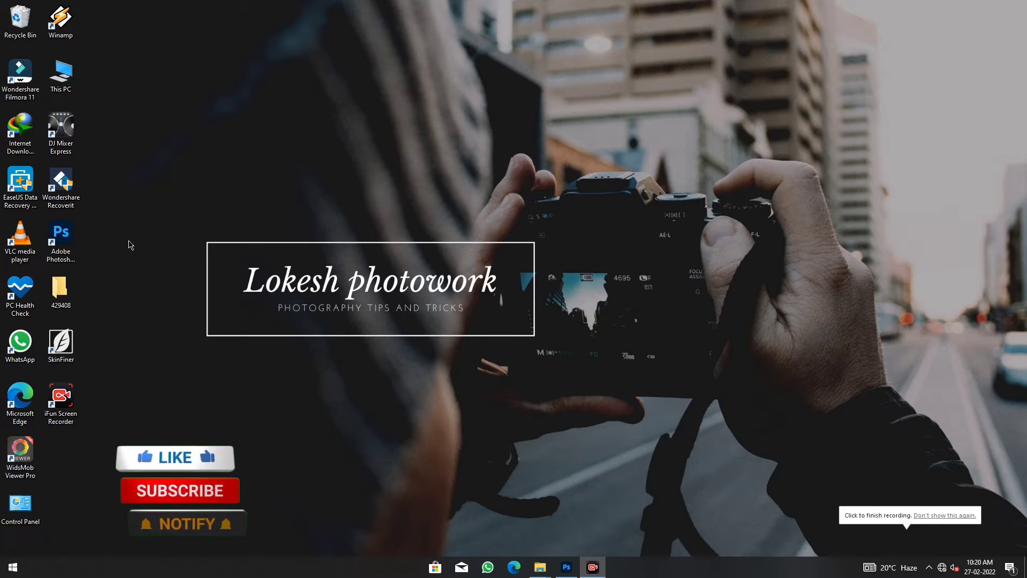
- Refresh the desktop several times from its right-click menu
{"action": "right_click", "coordinate": [181, 216]}
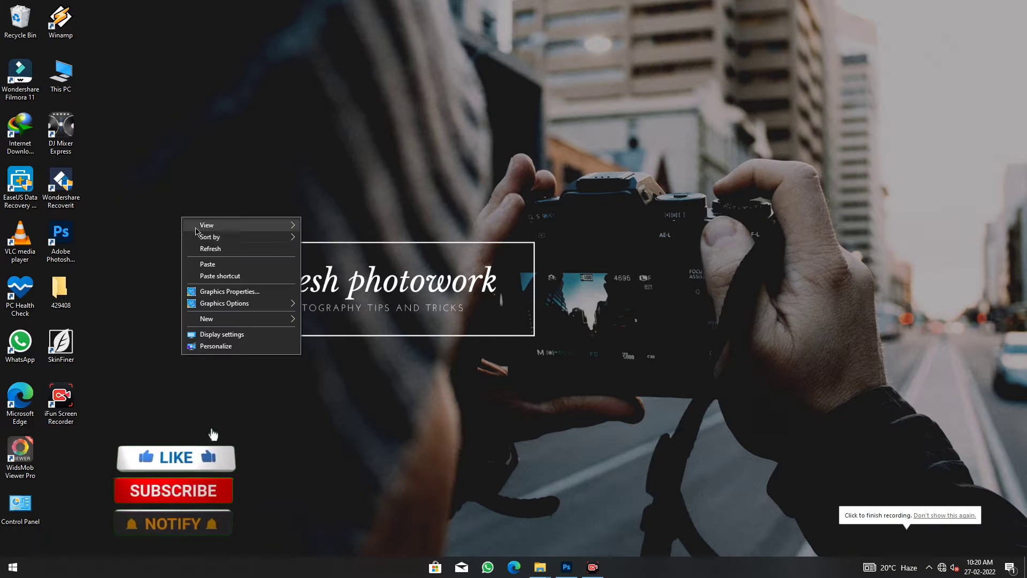
{"action": "right_click", "coordinate": [191, 209]}
{"action": "left_click", "coordinate": [211, 245]}
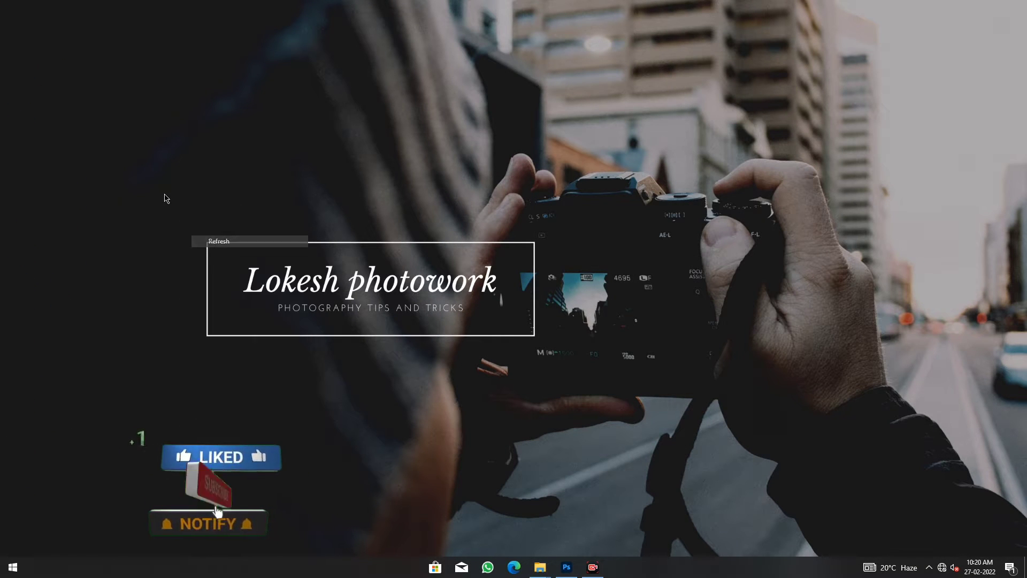
{"action": "right_click", "coordinate": [162, 191]}
{"action": "left_click", "coordinate": [185, 224]}
{"action": "right_click", "coordinate": [181, 198]}
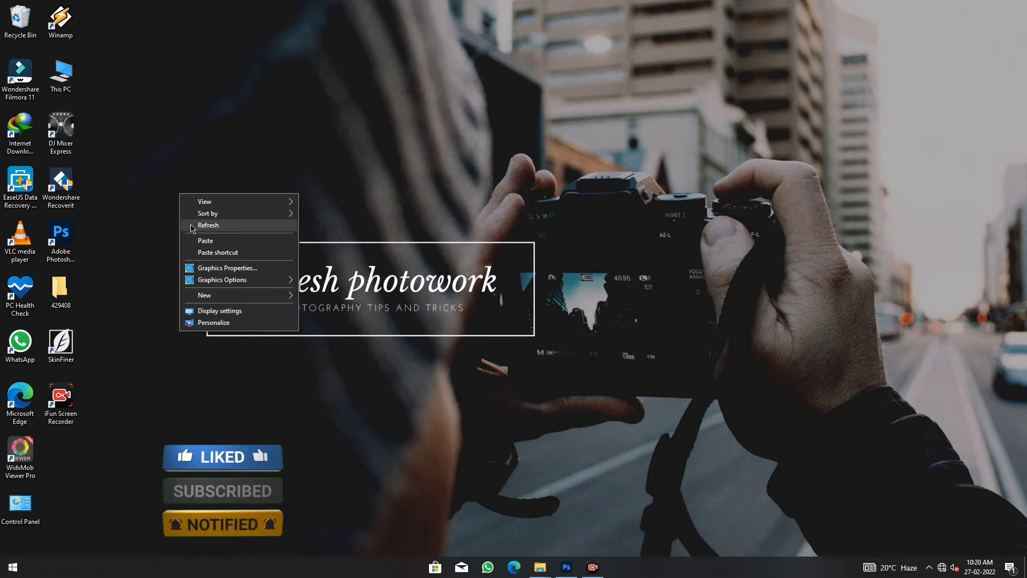
{"action": "left_click", "coordinate": [188, 224]}
- Launch Photoshop and drag DSC_0085 from the 102D5600 photo folder into it
{"action": "double_click", "coordinate": [76, 242]}
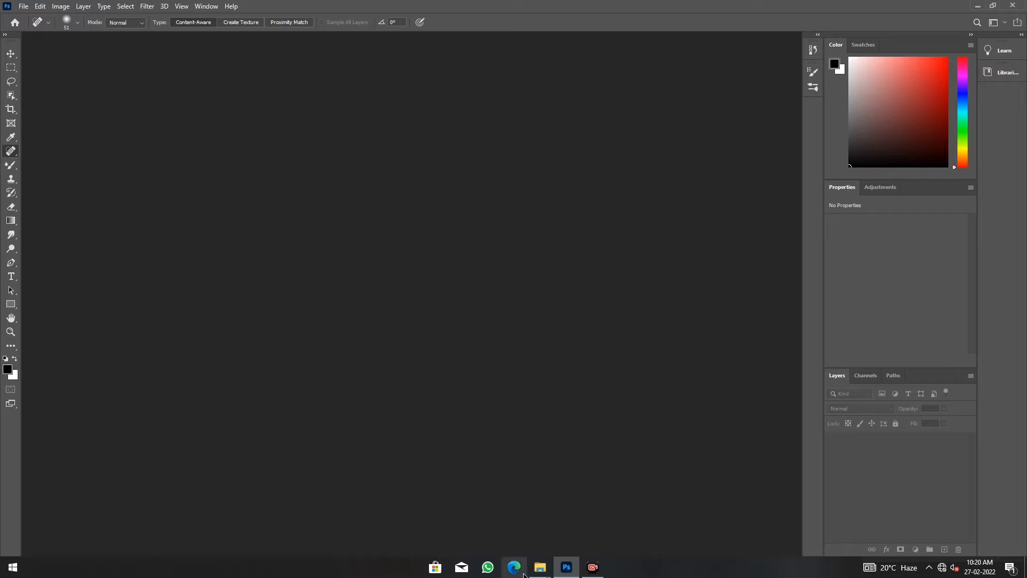
{"action": "mouse_move", "coordinate": [541, 567]}
{"action": "left_click", "coordinate": [600, 517]}
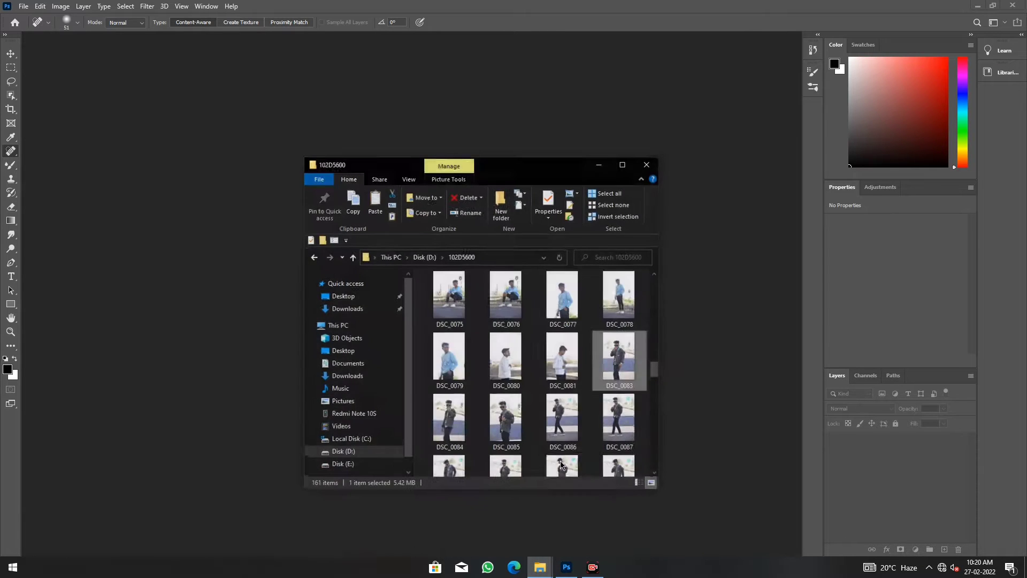
{"action": "scroll", "coordinate": [538, 293], "scroll_direction": "down", "scroll_amount": 4}
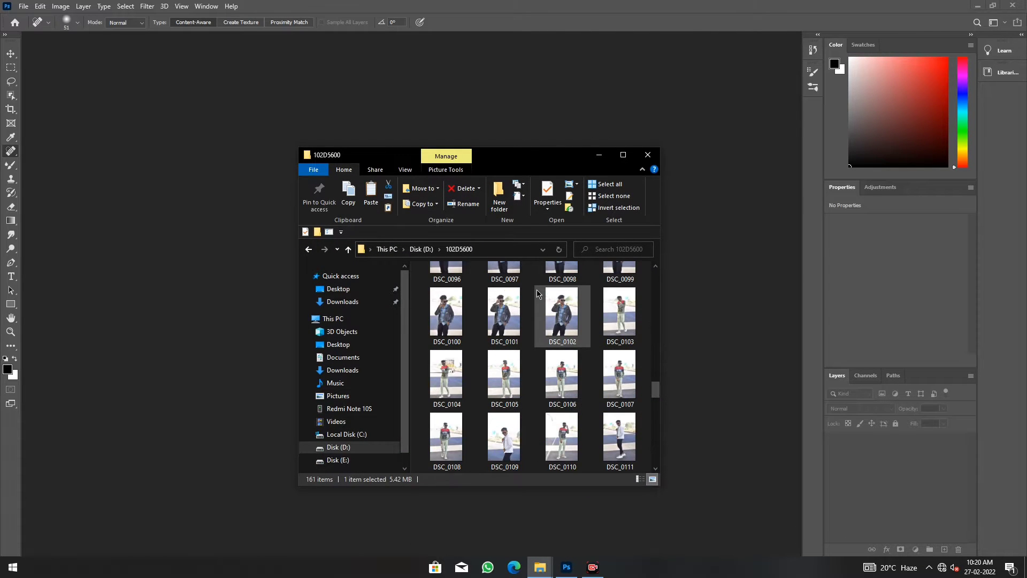
{"action": "scroll", "coordinate": [537, 293], "scroll_direction": "up", "scroll_amount": 2}
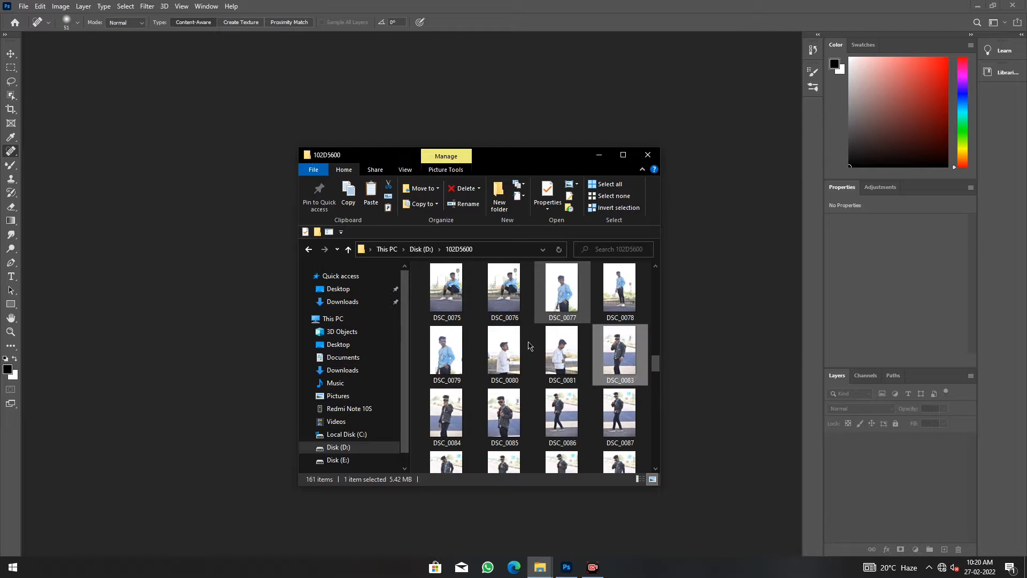
{"action": "left_click_drag", "start_coordinate": [486, 367], "coordinate": [221, 300]}
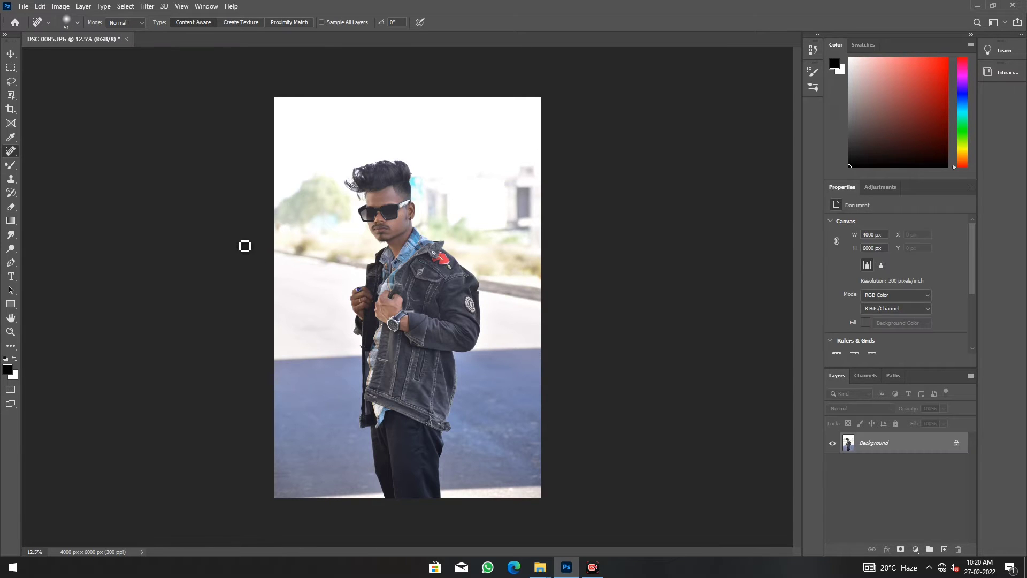
- Unlock the Background, duplicate it with Ctrl+J, and give the copy a 1.1 px Gaussian Blur
{"action": "left_click", "coordinate": [956, 445]}
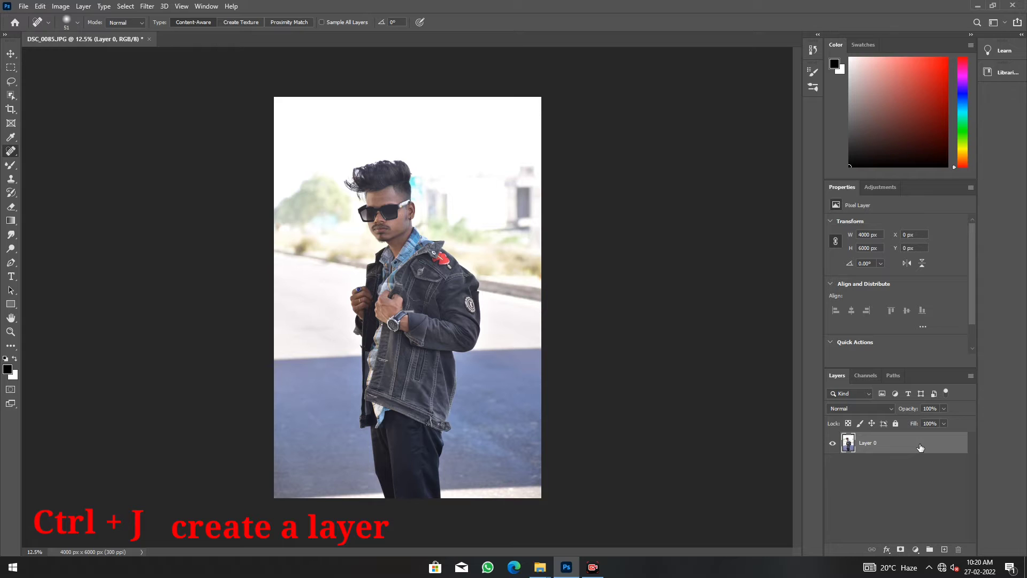
{"action": "key", "text": "ctrl+j"}
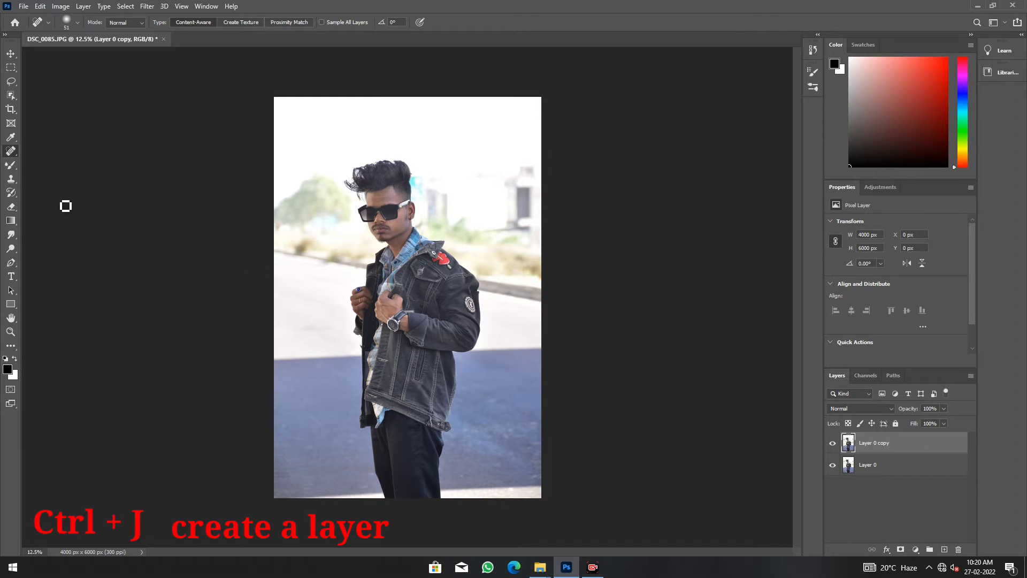
{"action": "left_click", "coordinate": [147, 6]}
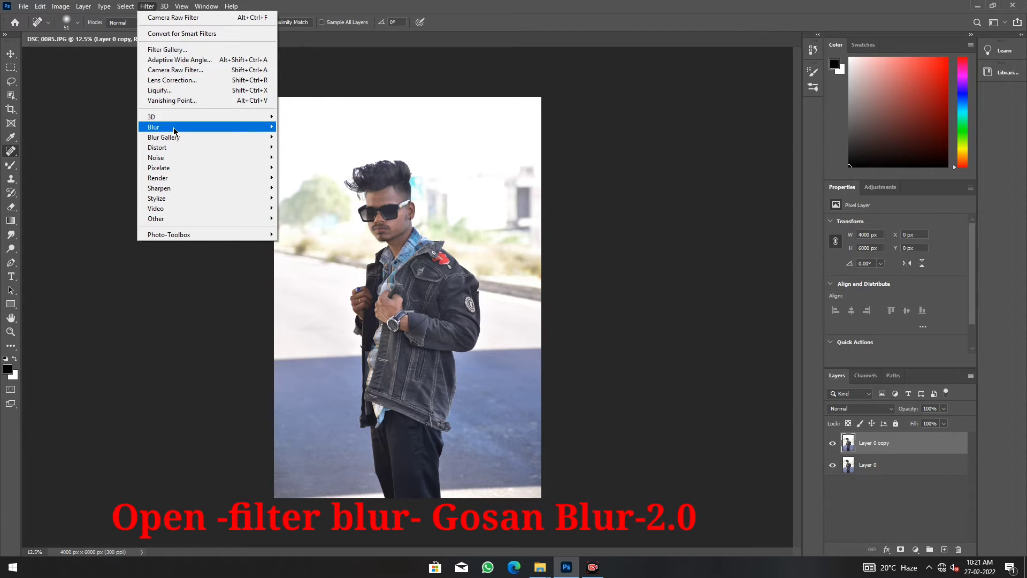
{"action": "mouse_move", "coordinate": [153, 127]}
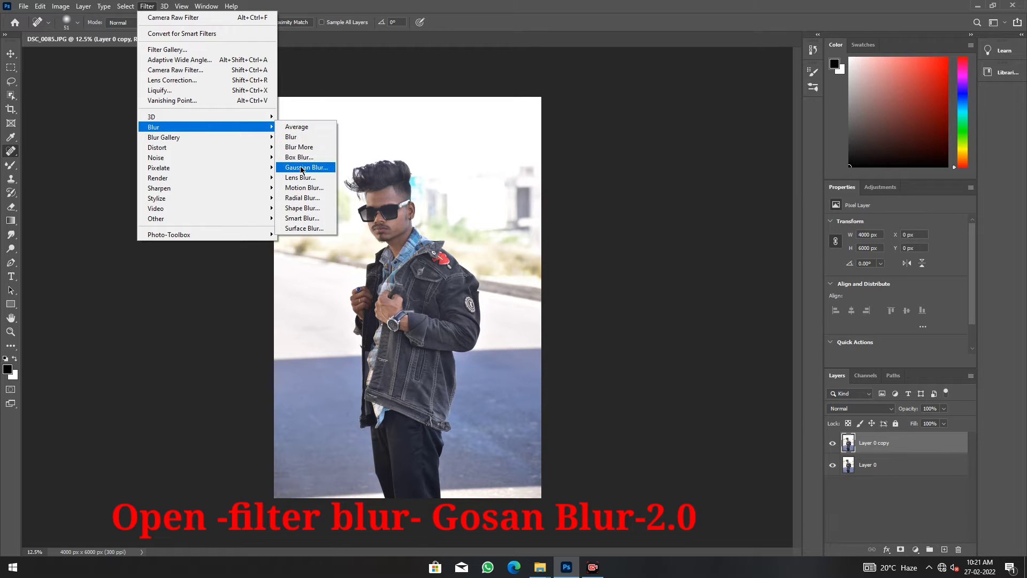
{"action": "left_click", "coordinate": [301, 168]}
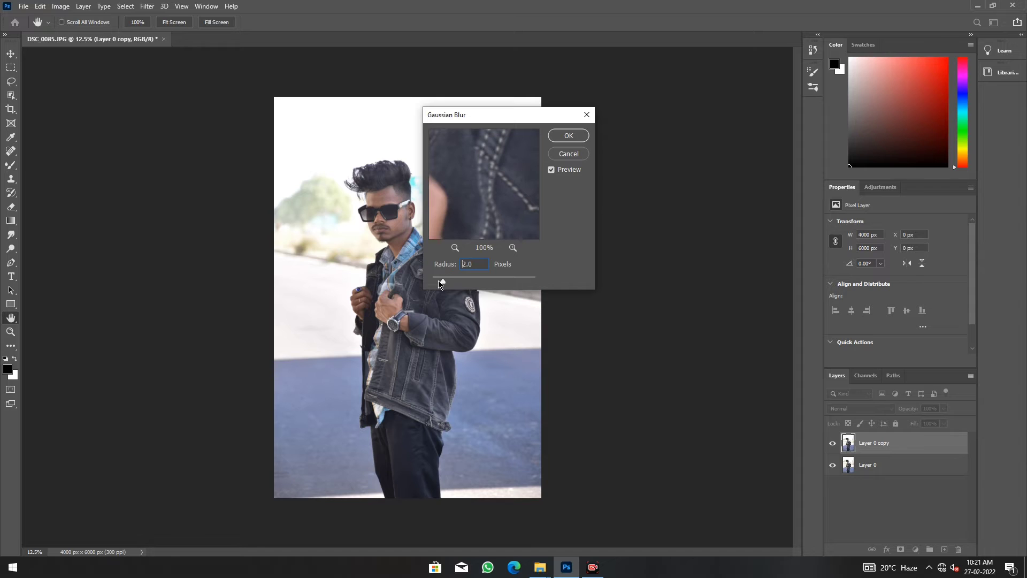
{"action": "left_click_drag", "start_coordinate": [440, 283], "coordinate": [439, 283]}
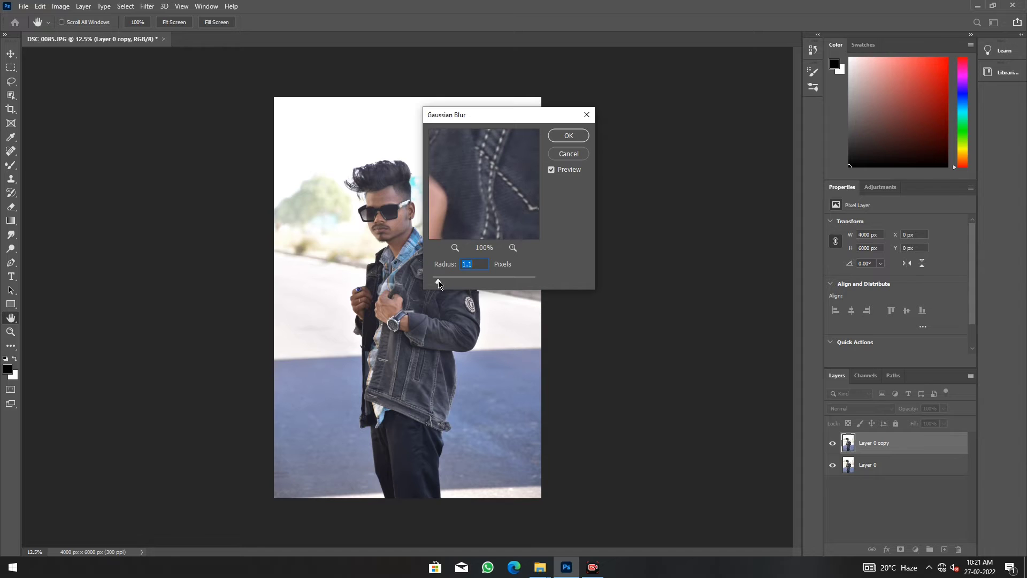
{"action": "left_click", "coordinate": [559, 138]}
{"action": "key", "text": "j"}
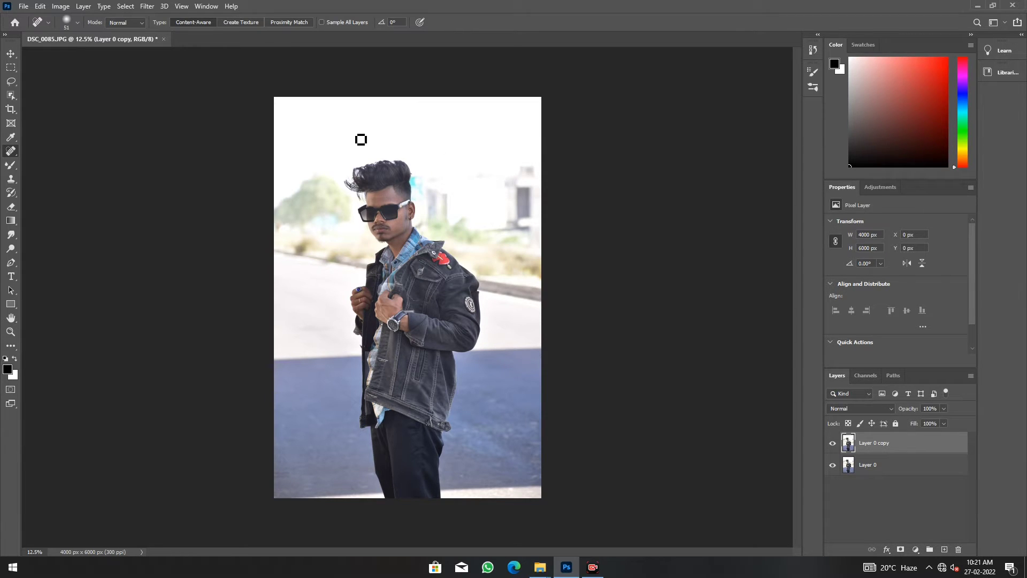
{"action": "left_click", "coordinate": [148, 6]}
{"action": "mouse_move", "coordinate": [205, 218]}
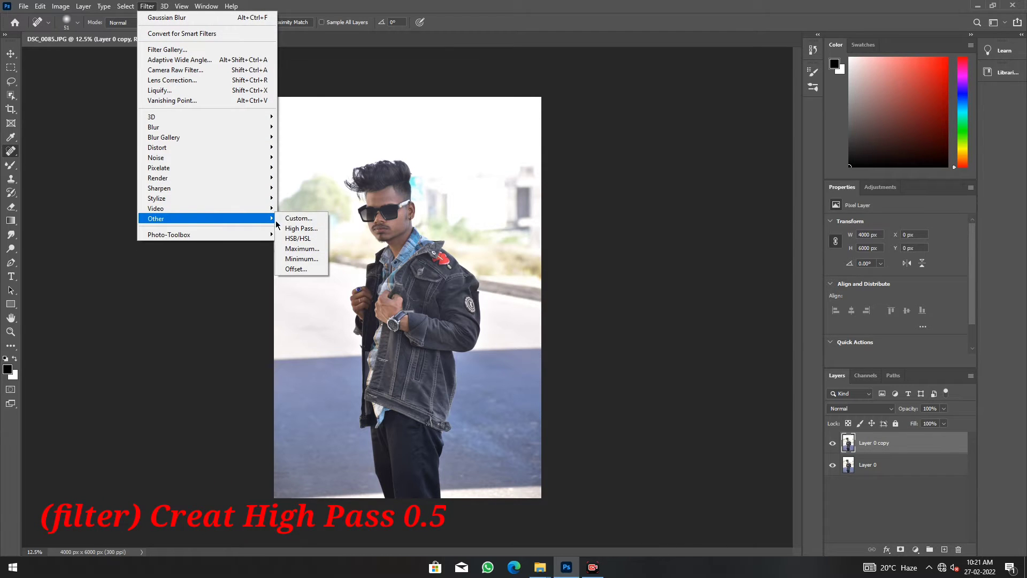
- Apply a High Pass filter with a radius of about 2 pixels to the blurred copy
{"action": "left_click", "coordinate": [298, 229]}
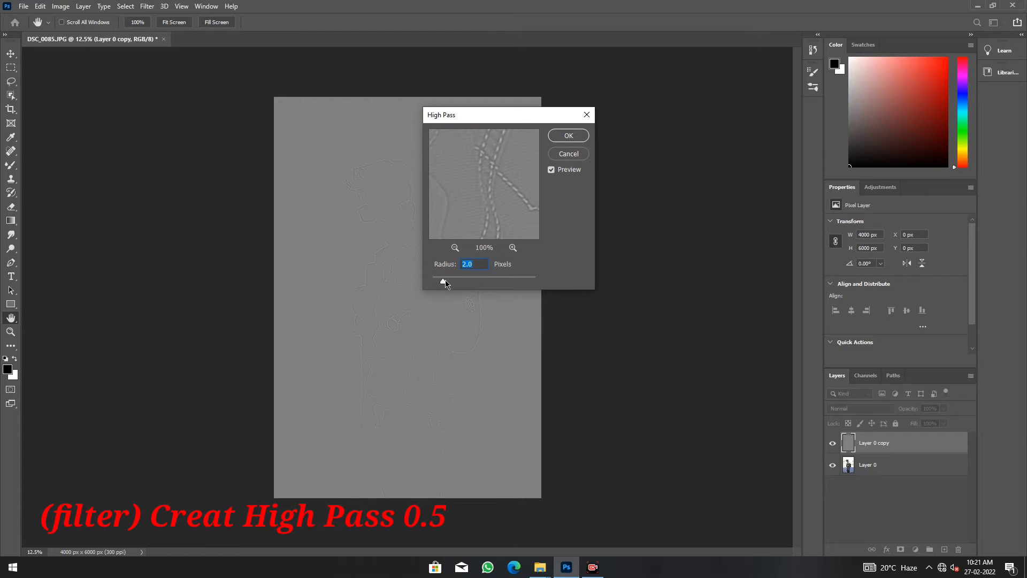
{"action": "left_click_drag", "start_coordinate": [445, 283], "coordinate": [446, 286]}
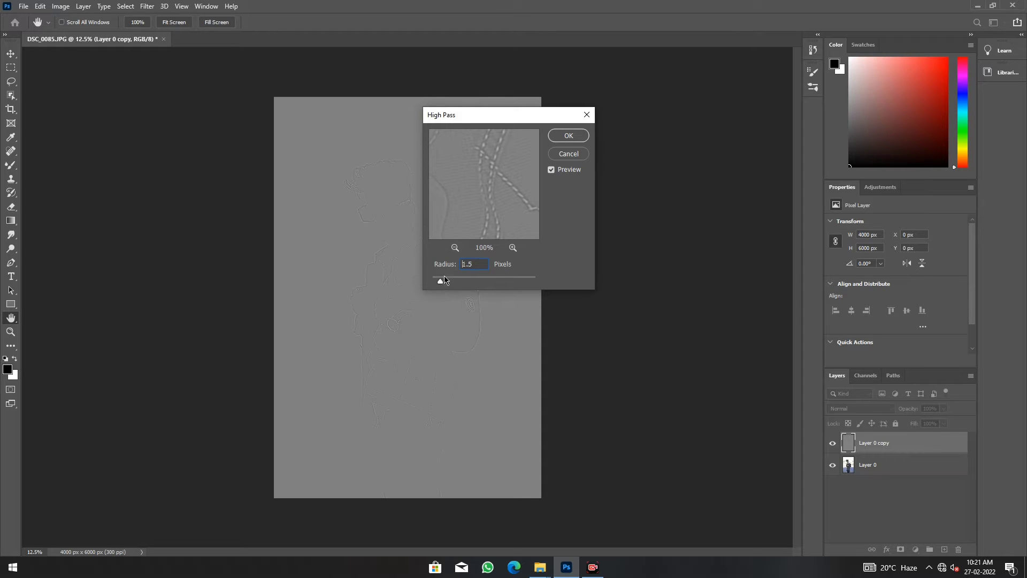
{"action": "left_click", "coordinate": [444, 277]}
{"action": "left_click_drag", "start_coordinate": [443, 282], "coordinate": [446, 283]}
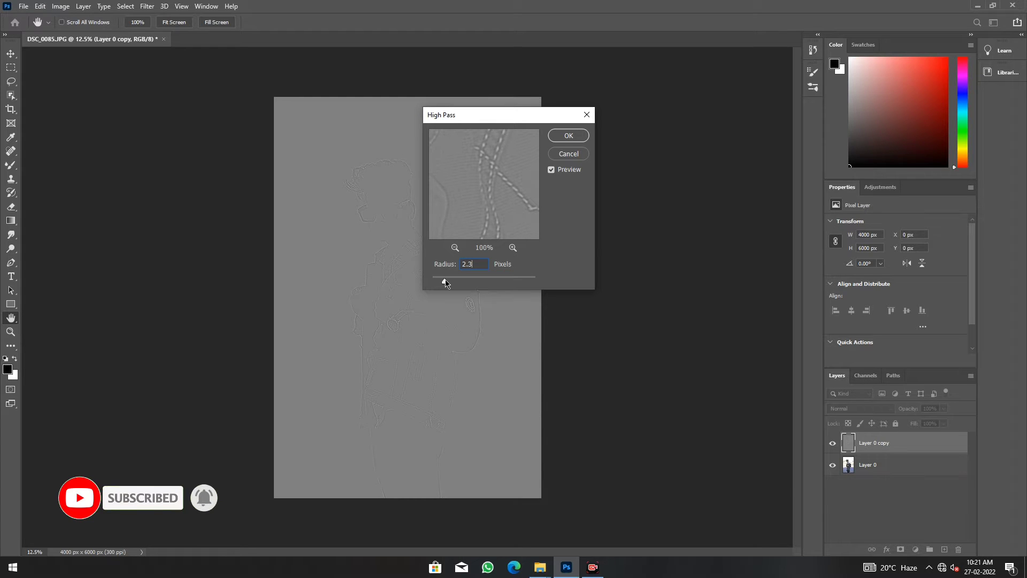
{"action": "key", "text": "BackSpace"}
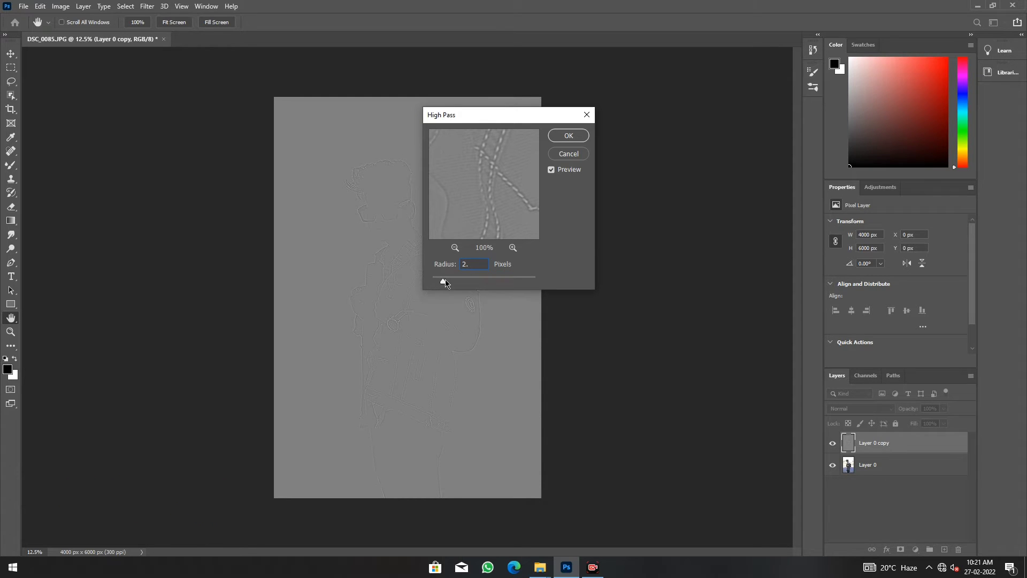
{"action": "left_click", "coordinate": [568, 136]}
{"action": "key", "text": "j"}
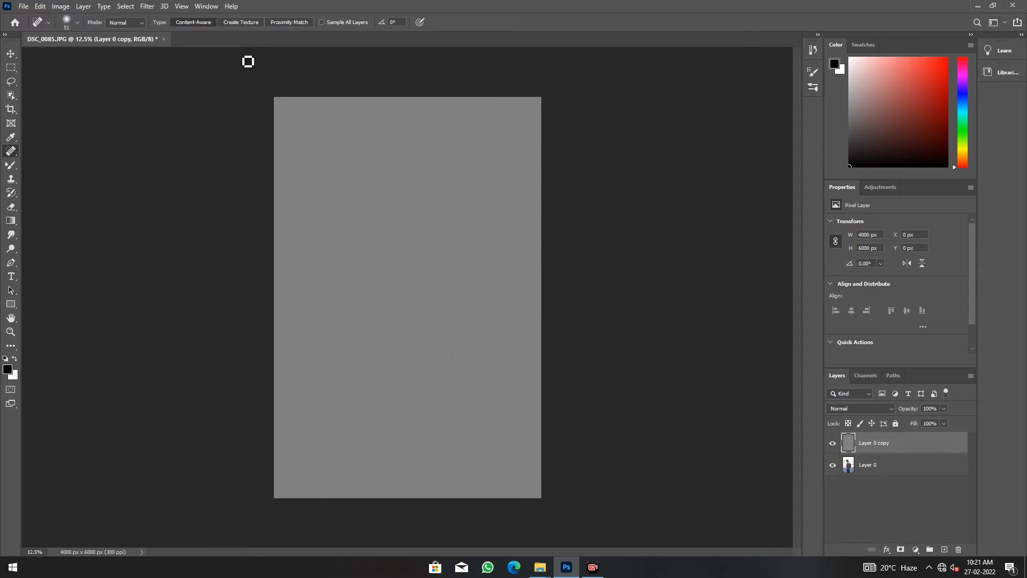
- Set the copy layer's blend mode to Linear Light and zoom in on the face
{"action": "left_click", "coordinate": [845, 409]}
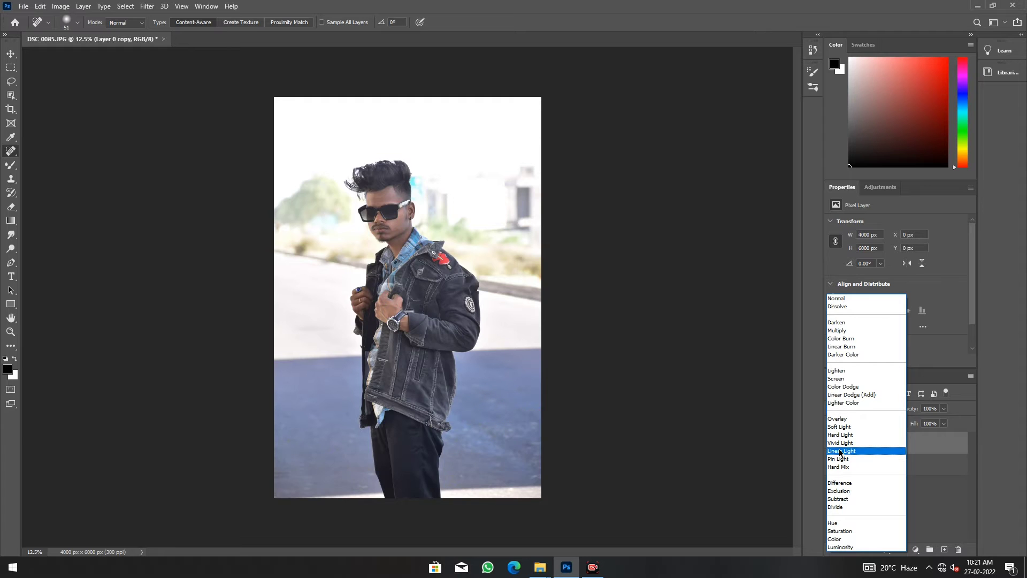
{"action": "left_click", "coordinate": [841, 451]}
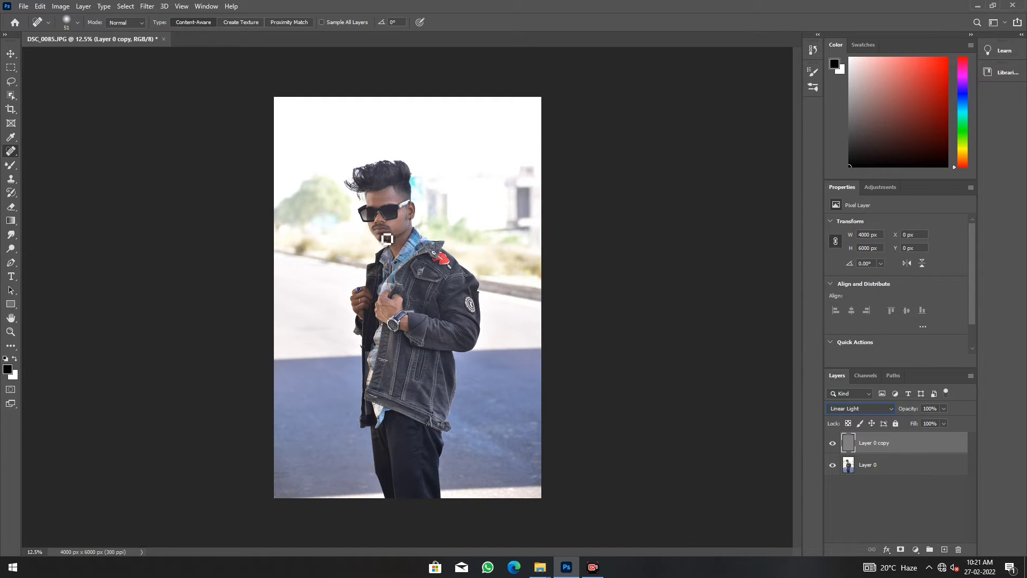
{"action": "key", "text": "ctrl+plus"}
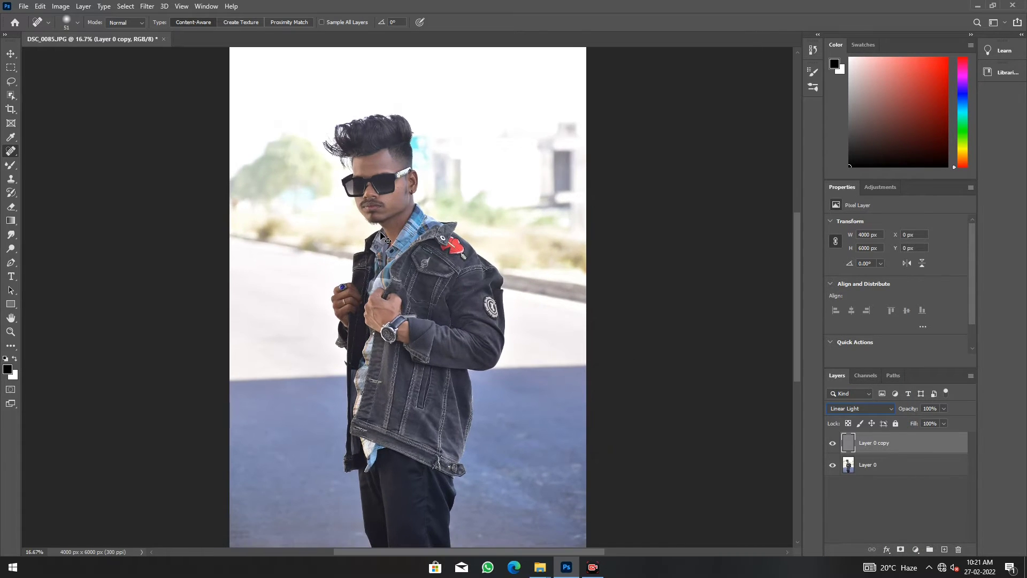
{"action": "key", "text": "ctrl+plus"}
{"action": "key", "text": "ctrl+plus"}
{"action": "key", "text": "ctrl+plus"}
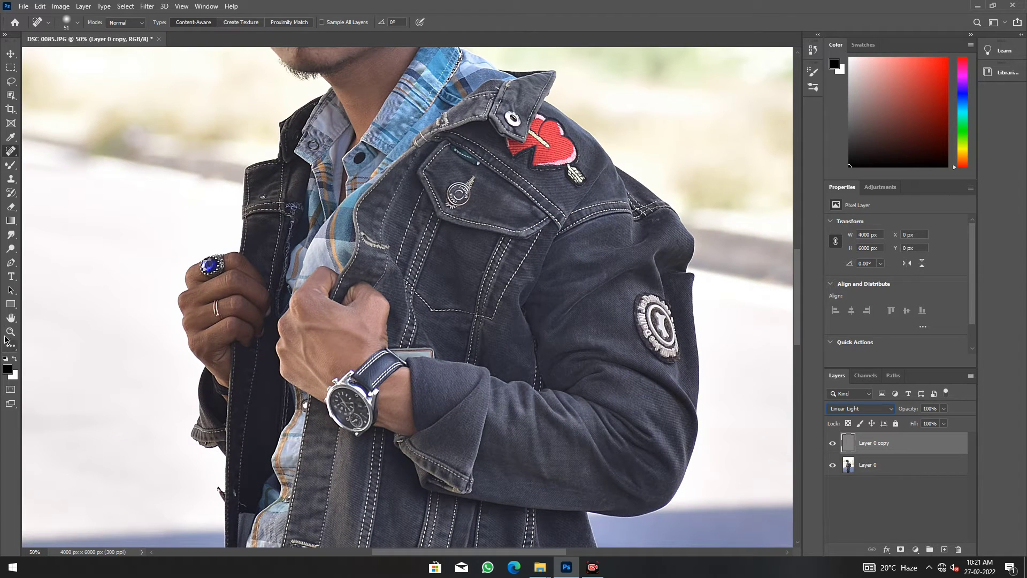
{"action": "left_click", "coordinate": [11, 317]}
{"action": "mouse_move", "coordinate": [281, 119]}
{"action": "left_mouse_down"}
{"action": "mouse_move", "coordinate": [266, 152]}
{"action": "mouse_move", "coordinate": [283, 214]}
{"action": "left_mouse_up"}
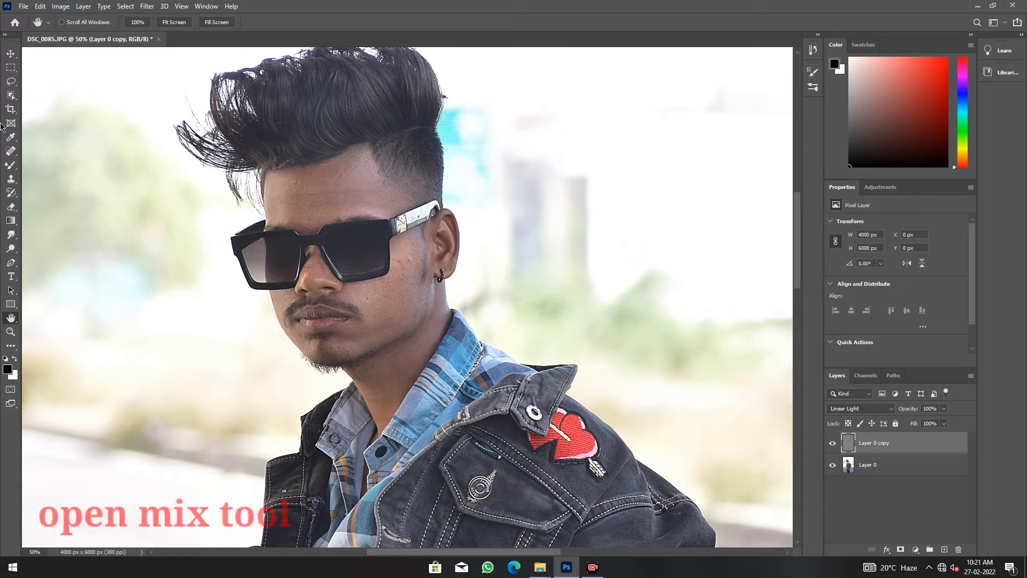
- Select the Mixer Brush, clean its loaded paint, and adjust its size
{"action": "left_click", "coordinate": [11, 165]}
{"action": "right_click", "coordinate": [10, 165]}
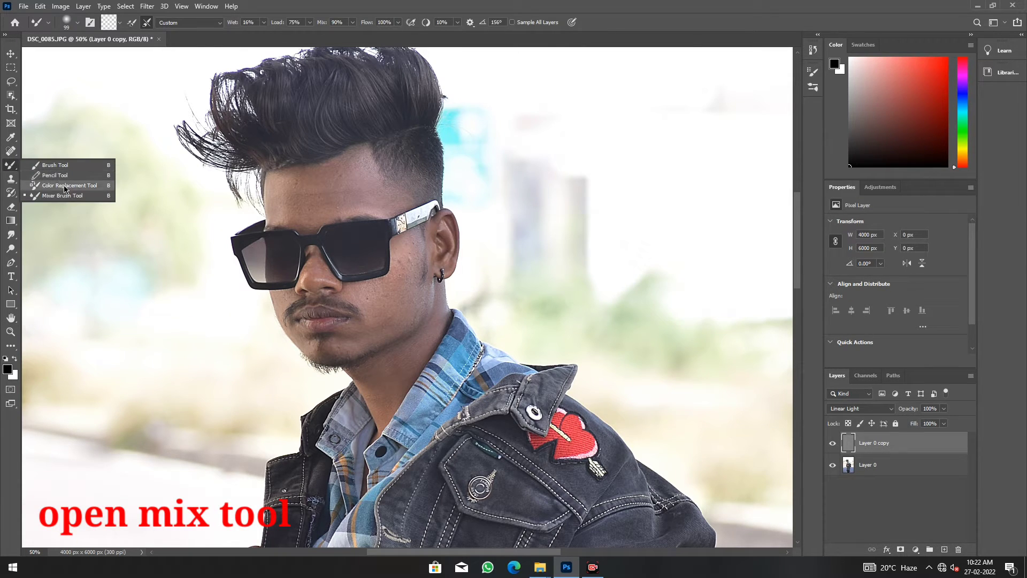
{"action": "left_click", "coordinate": [64, 195]}
{"action": "right_click", "coordinate": [333, 190]}
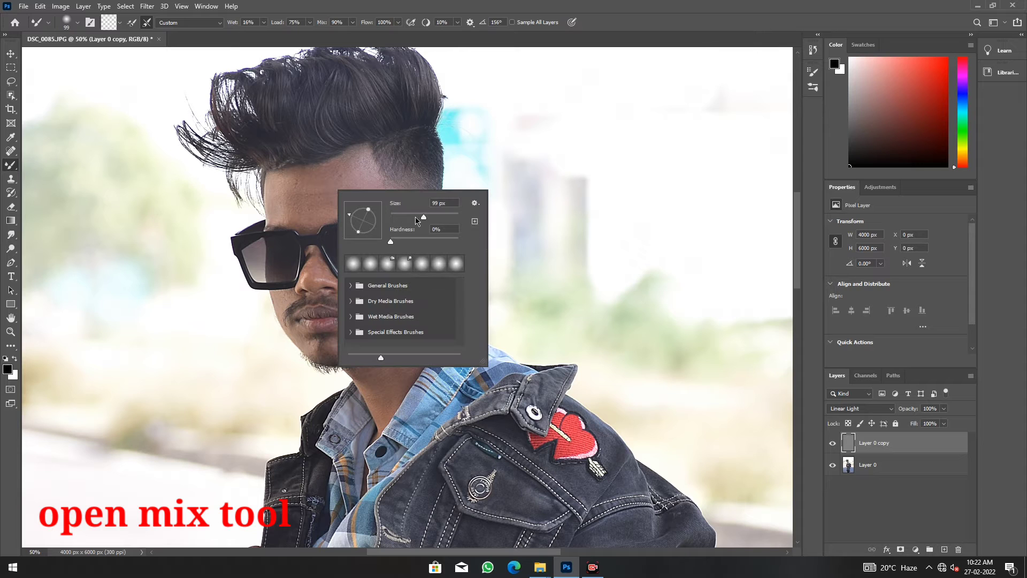
{"action": "left_click", "coordinate": [255, 84]}
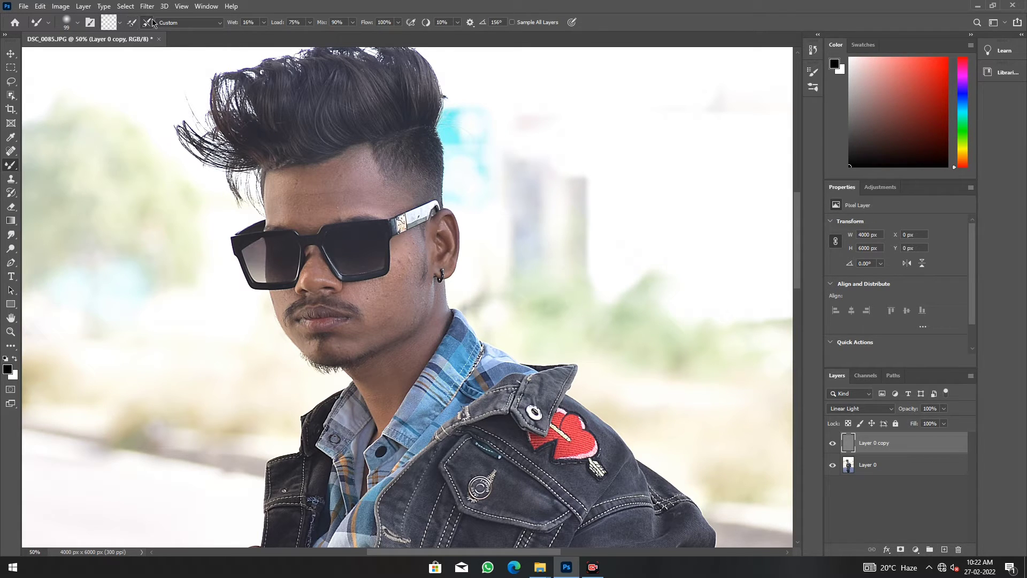
{"action": "left_click", "coordinate": [120, 23]}
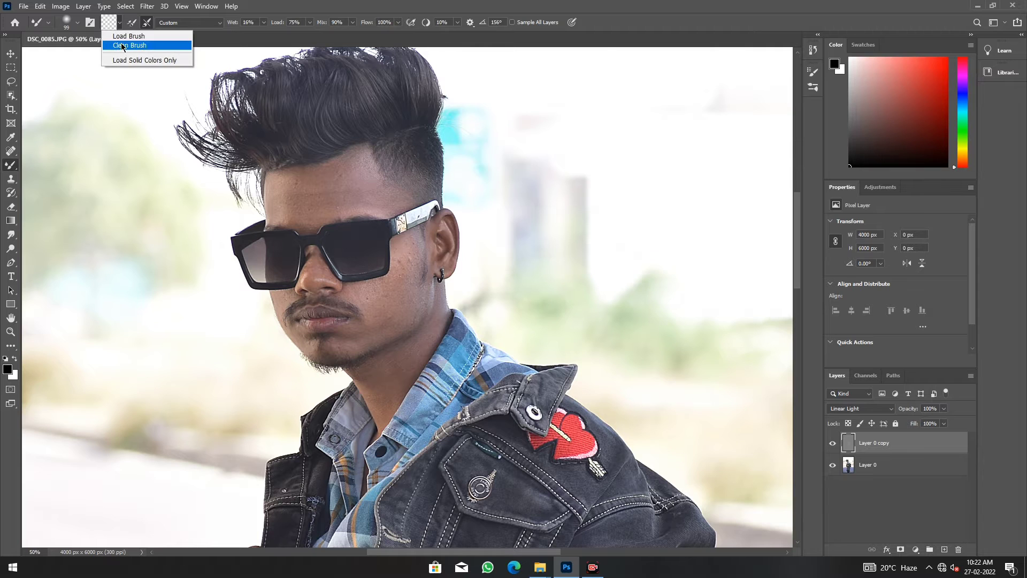
{"action": "left_click", "coordinate": [120, 46]}
{"action": "left_click", "coordinate": [77, 24]}
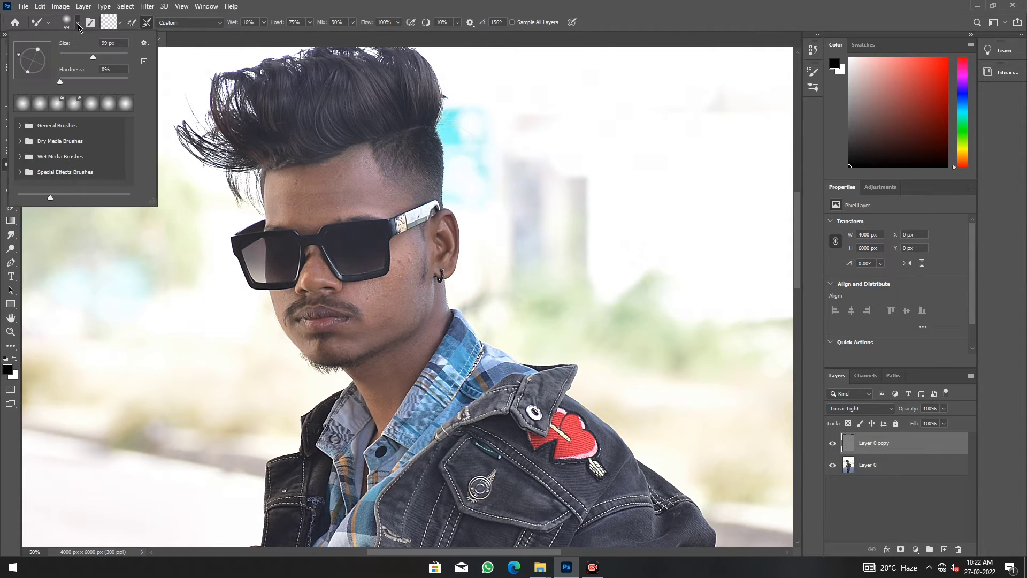
{"action": "left_click_drag", "start_coordinate": [85, 54], "coordinate": [84, 56]}
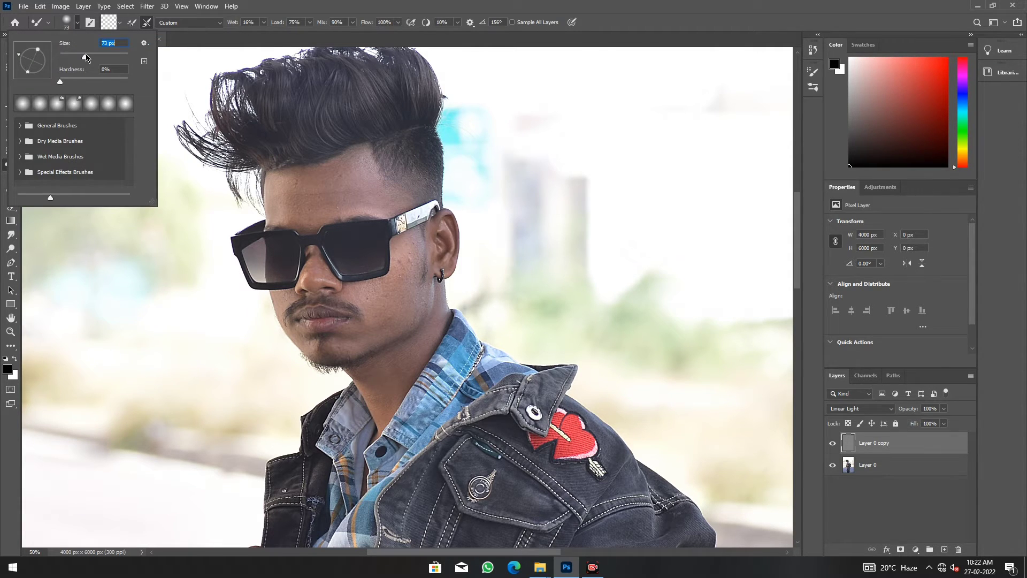
{"action": "left_click", "coordinate": [80, 22]}
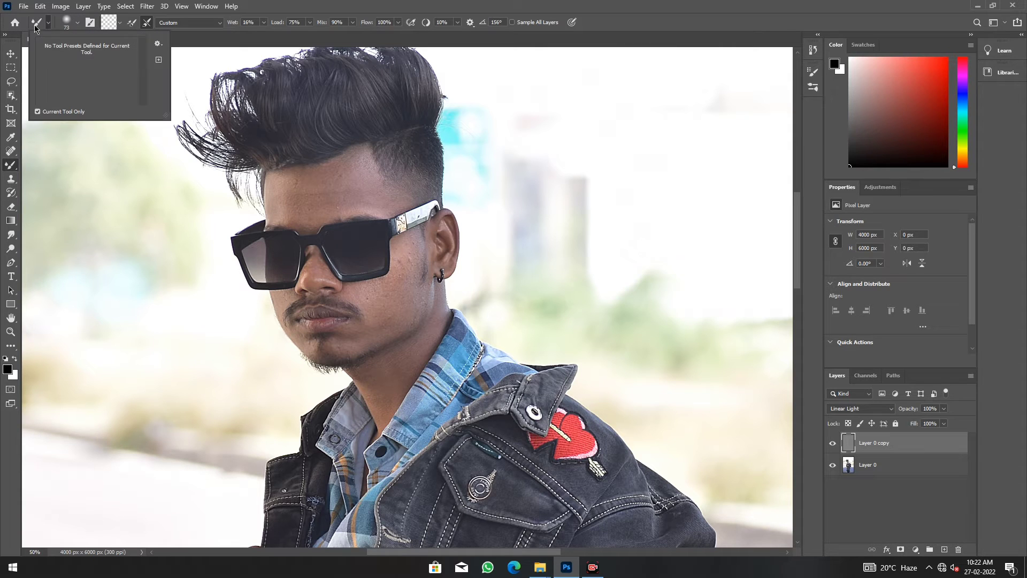
- Set the brush to a 100 px Soft Round tip and target Layer 0
{"action": "right_click", "coordinate": [293, 198]}
{"action": "left_click", "coordinate": [381, 221]}
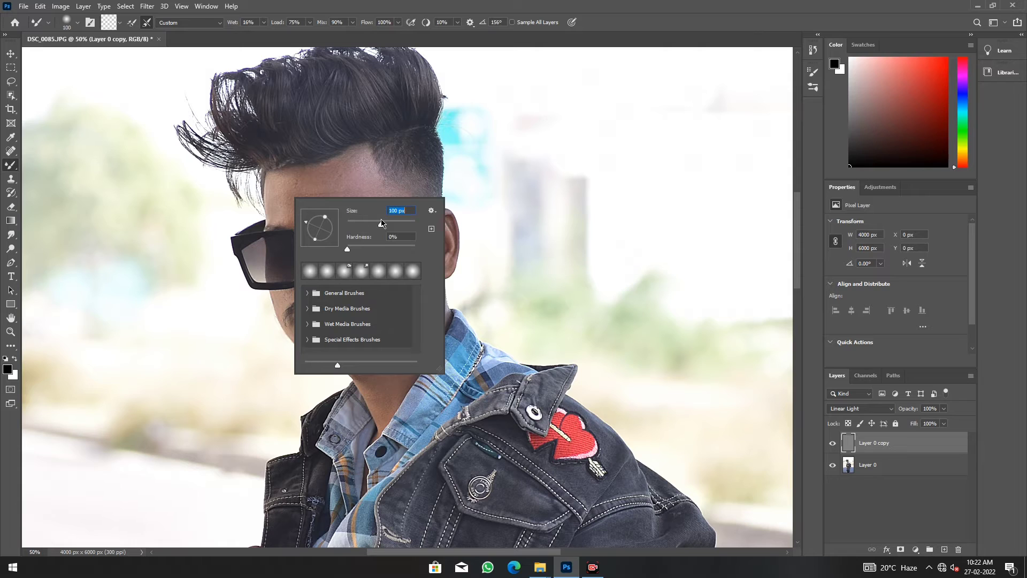
{"action": "left_click", "coordinate": [341, 248]}
{"action": "left_click", "coordinate": [307, 292]}
{"action": "left_click", "coordinate": [331, 309]}
{"action": "key", "text": "Return"}
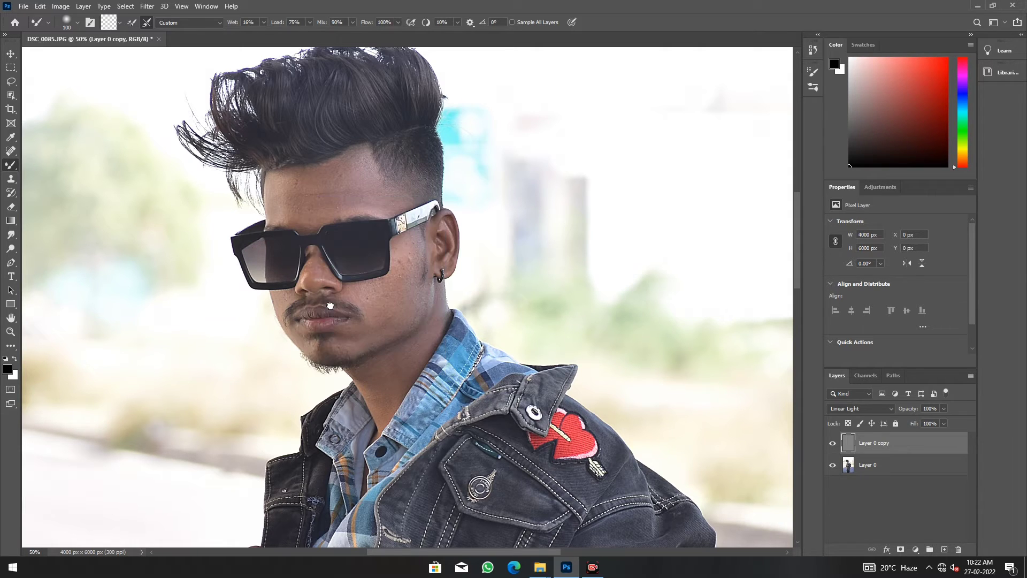
{"action": "right_click", "coordinate": [308, 202]}
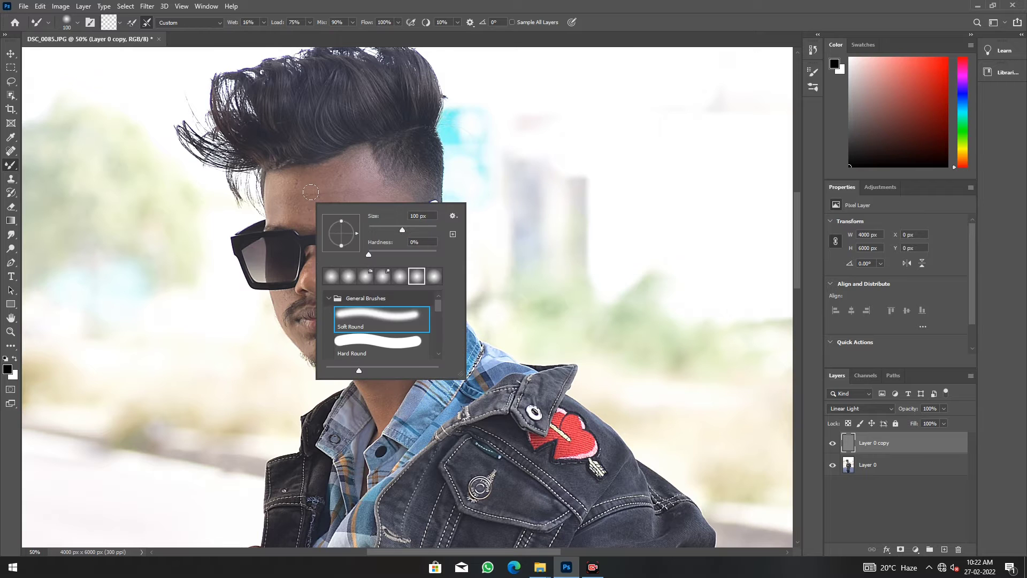
{"action": "key", "text": "Return"}
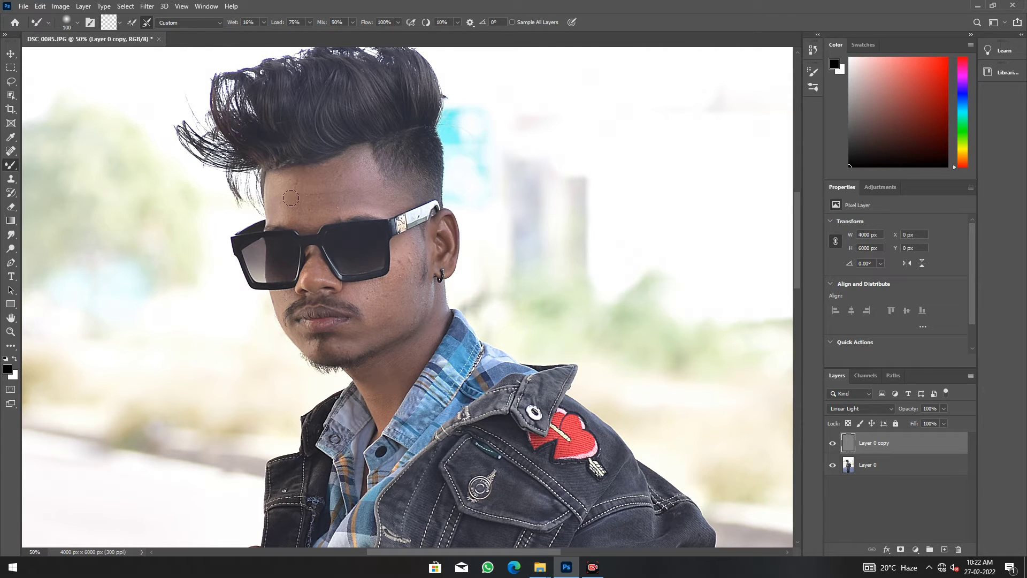
{"action": "left_click", "coordinate": [876, 461]}
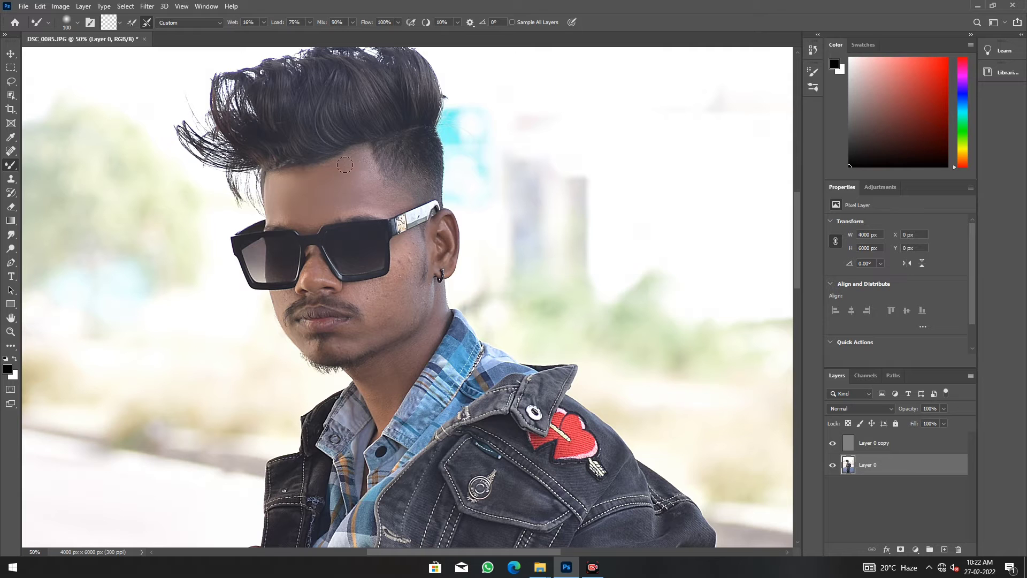
- At 100% zoom with an 83 px brush, smooth the cheek blemish and cheek skin
{"action": "key", "text": "ctrl+plus"}
{"action": "key", "text": "ctrl+plus"}
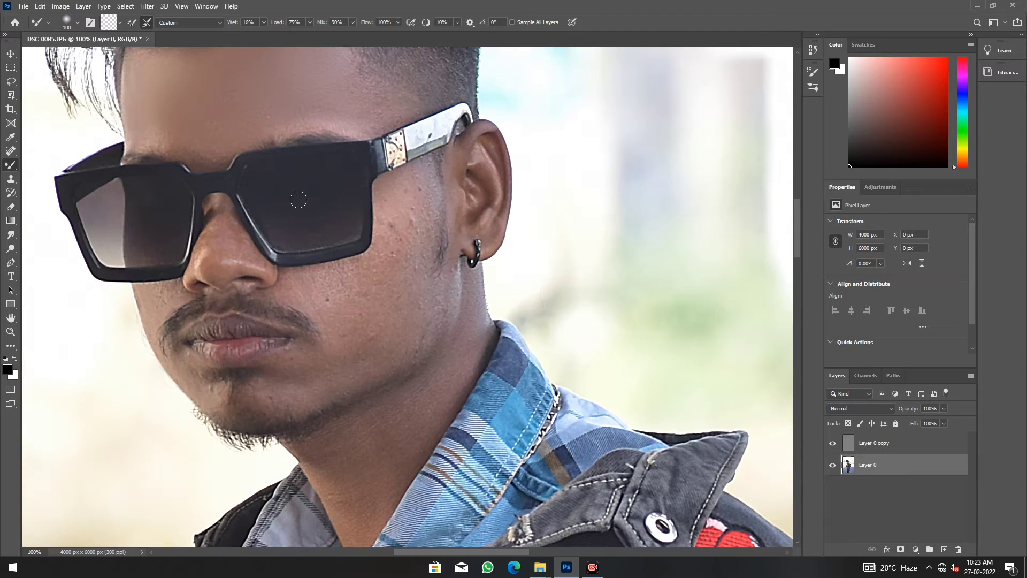
{"action": "left_click_drag", "start_coordinate": [181, 176], "coordinate": [205, 263]}
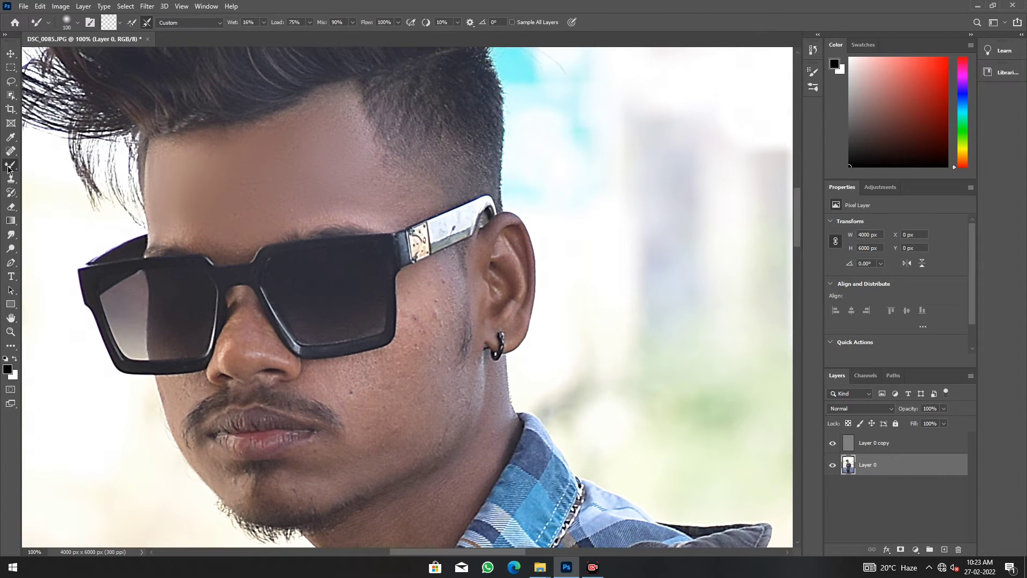
{"action": "right_click", "coordinate": [11, 165]}
{"action": "left_click", "coordinate": [62, 194]}
{"action": "right_click", "coordinate": [284, 177]}
{"action": "left_click_drag", "start_coordinate": [390, 193], "coordinate": [374, 193]}
{"action": "key", "text": "Return"}
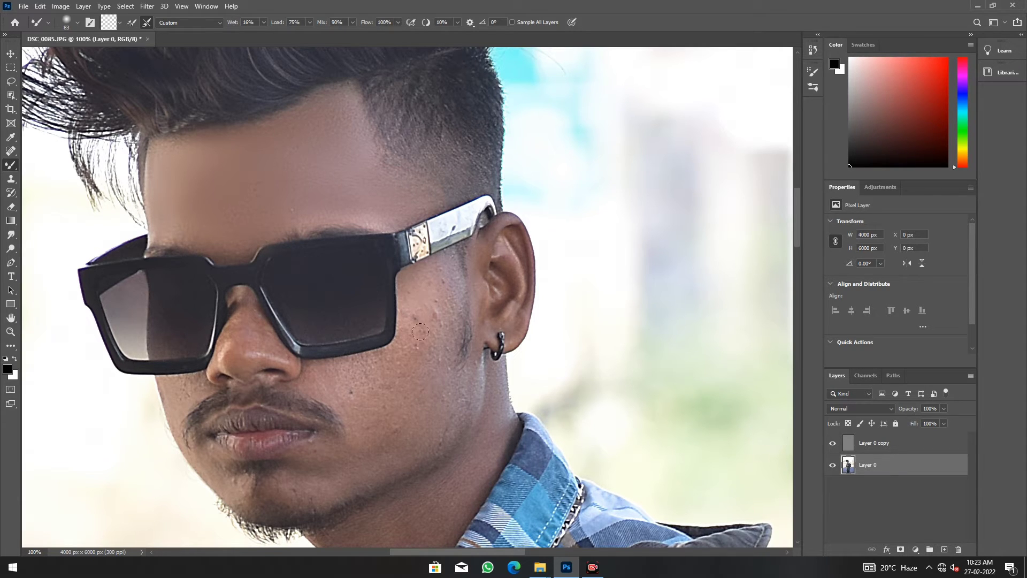
{"action": "mouse_move", "coordinate": [421, 332]}
{"action": "left_mouse_down"}
{"action": "mouse_move", "coordinate": [416, 277]}
{"action": "mouse_move", "coordinate": [405, 346]}
{"action": "left_mouse_up"}
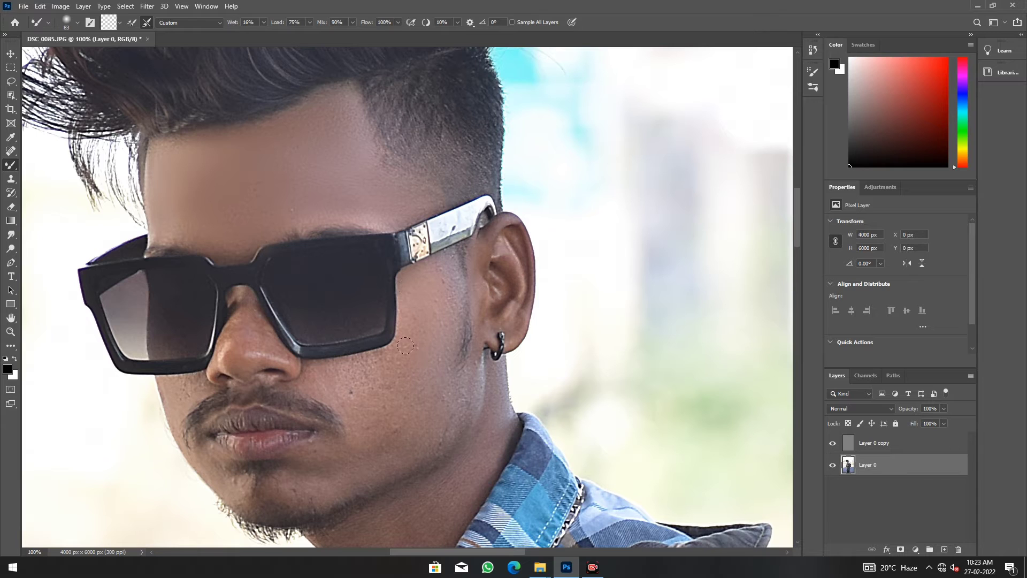
{"action": "left_click_drag", "start_coordinate": [319, 383], "coordinate": [382, 355]}
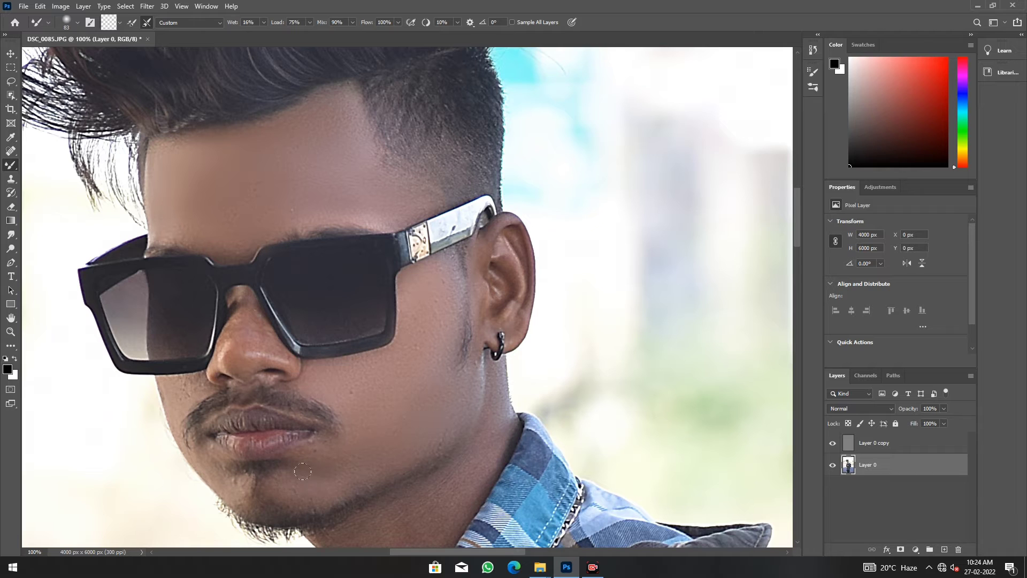
- Pan to the chin and smooth the stubble below the lower lip with a 70 px brush
{"action": "key", "text": "space"}
{"action": "left_click_drag", "start_coordinate": [36, 354], "coordinate": [84, 187]}
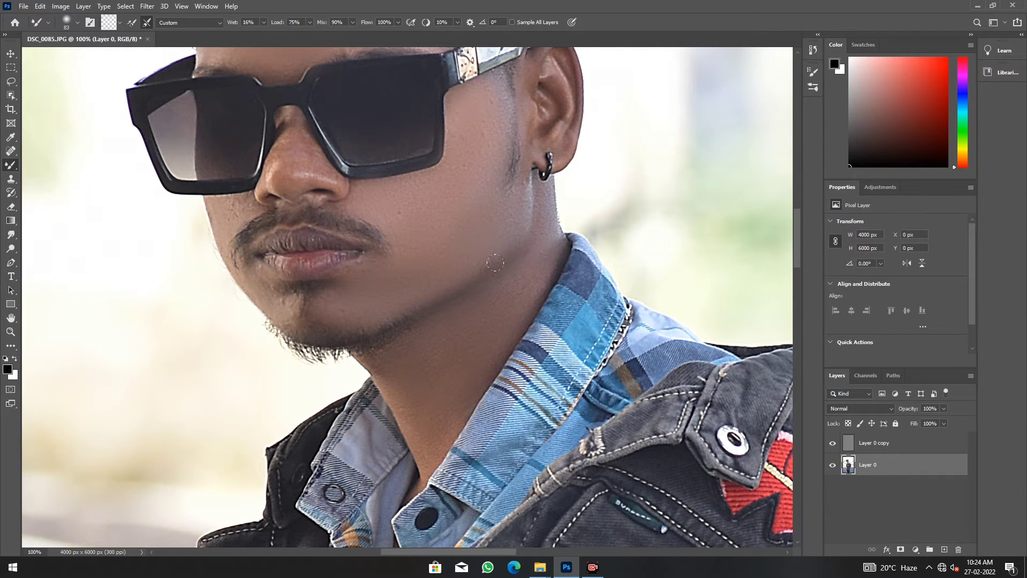
{"action": "right_click", "coordinate": [412, 273]}
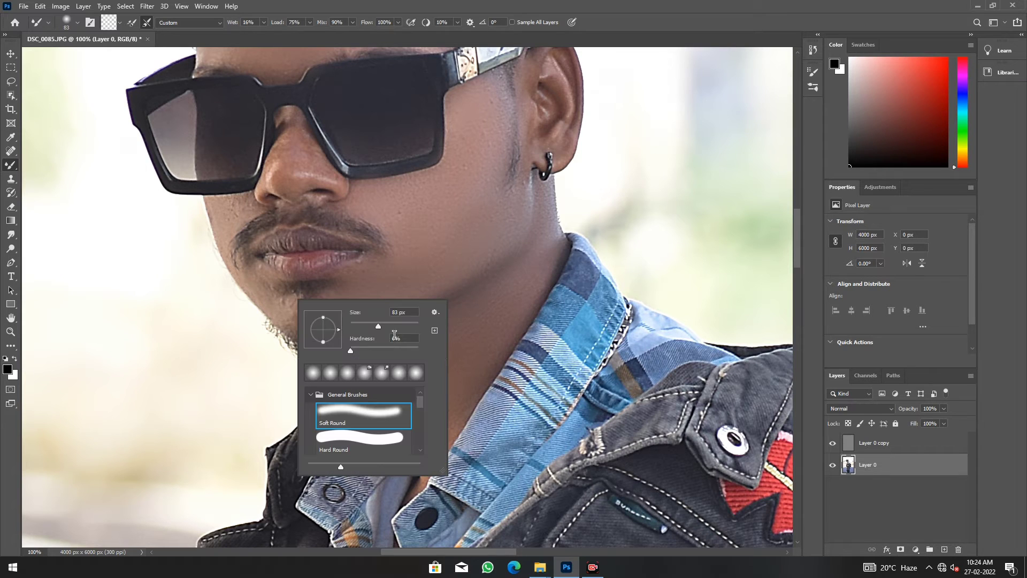
{"action": "left_click_drag", "start_coordinate": [395, 325], "coordinate": [375, 325]}
{"action": "key", "text": "Return"}
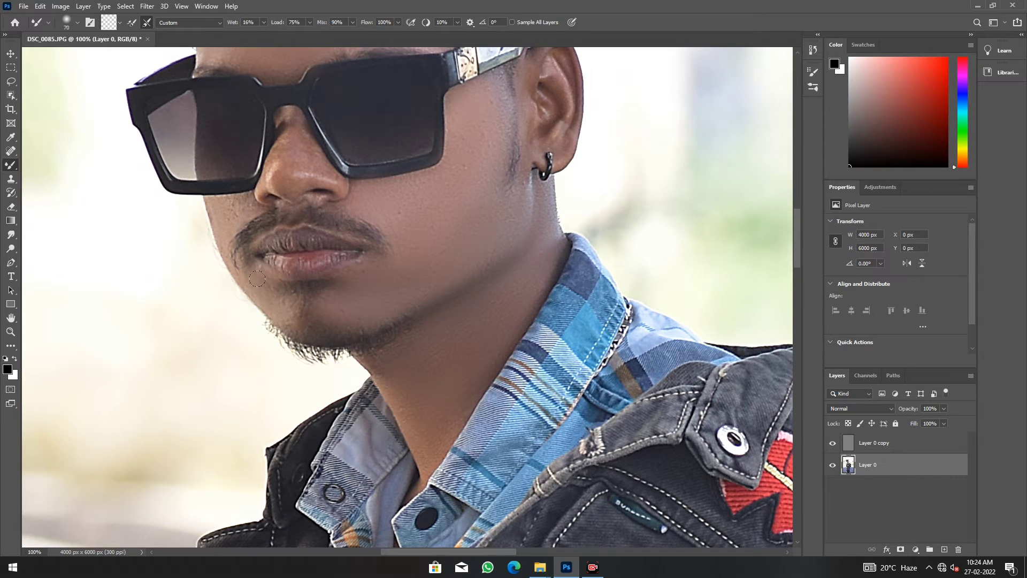
{"action": "left_click_drag", "start_coordinate": [257, 278], "coordinate": [304, 303]}
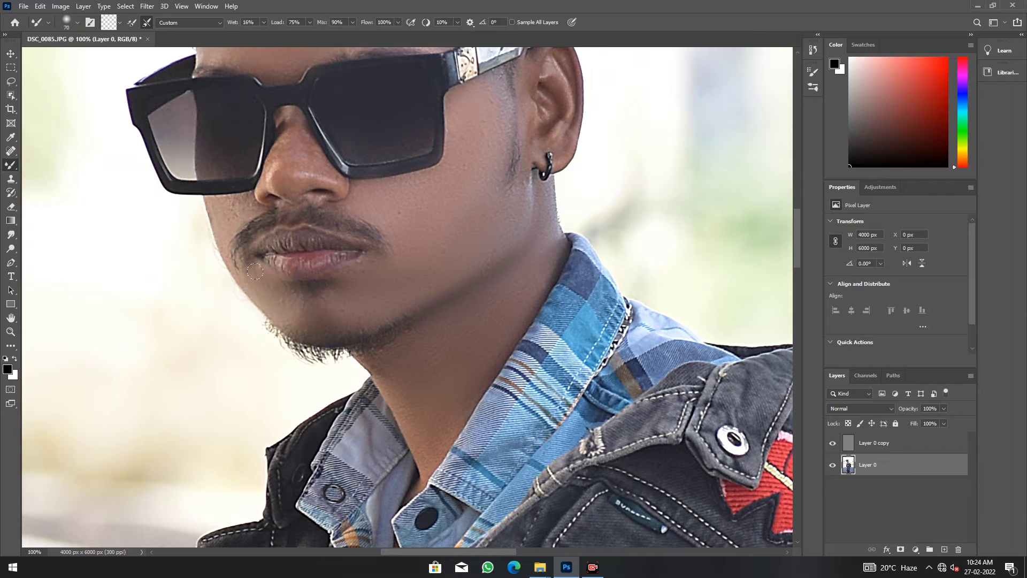
- With a 42 px brush, smooth the cheek edge beside the mustache, the nose and the lower lip
{"action": "right_click", "coordinate": [320, 230]}
{"action": "left_click_drag", "start_coordinate": [347, 229], "coordinate": [329, 231]}
{"action": "key", "text": "Return"}
{"action": "left_click_drag", "start_coordinate": [233, 215], "coordinate": [230, 255]}
{"action": "mouse_move", "coordinate": [303, 170]}
{"action": "left_mouse_down"}
{"action": "mouse_move", "coordinate": [301, 139]}
{"action": "mouse_move", "coordinate": [268, 164]}
{"action": "left_mouse_up"}
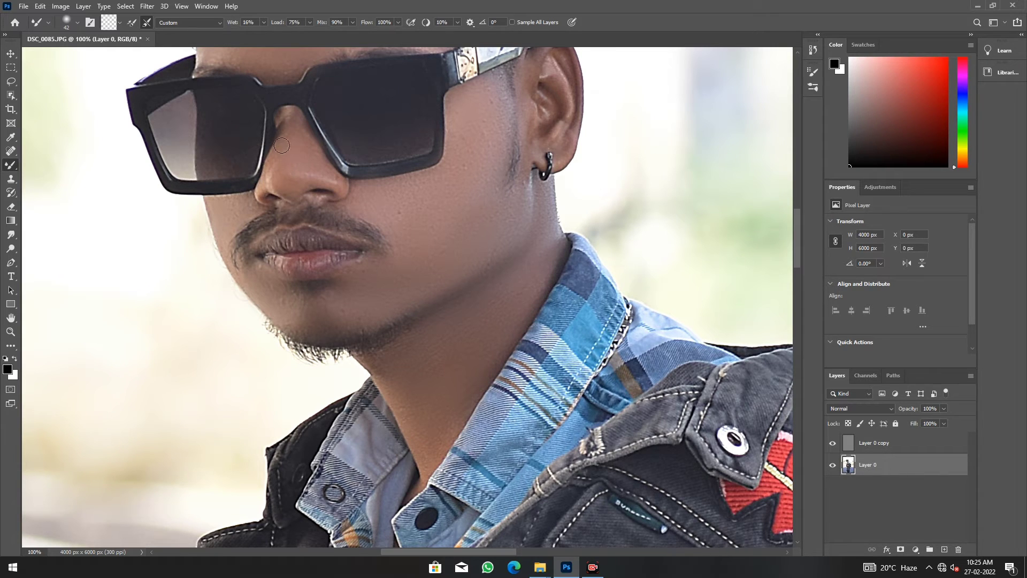
{"action": "mouse_move", "coordinate": [286, 264]}
{"action": "left_mouse_down"}
{"action": "mouse_move", "coordinate": [325, 260]}
{"action": "mouse_move", "coordinate": [289, 267]}
{"action": "mouse_move", "coordinate": [308, 264]}
{"action": "mouse_move", "coordinate": [305, 244]}
{"action": "mouse_move", "coordinate": [278, 242]}
{"action": "mouse_move", "coordinate": [328, 243]}
{"action": "mouse_move", "coordinate": [291, 238]}
{"action": "left_mouse_up"}
- Blend the skin on the ear, including its outer edge and upper part
{"action": "left_click_drag", "start_coordinate": [551, 96], "coordinate": [564, 109]}
{"action": "left_click", "coordinate": [10, 317]}
{"action": "left_click_drag", "start_coordinate": [498, 177], "coordinate": [415, 348]}
{"action": "right_click", "coordinate": [415, 349]}
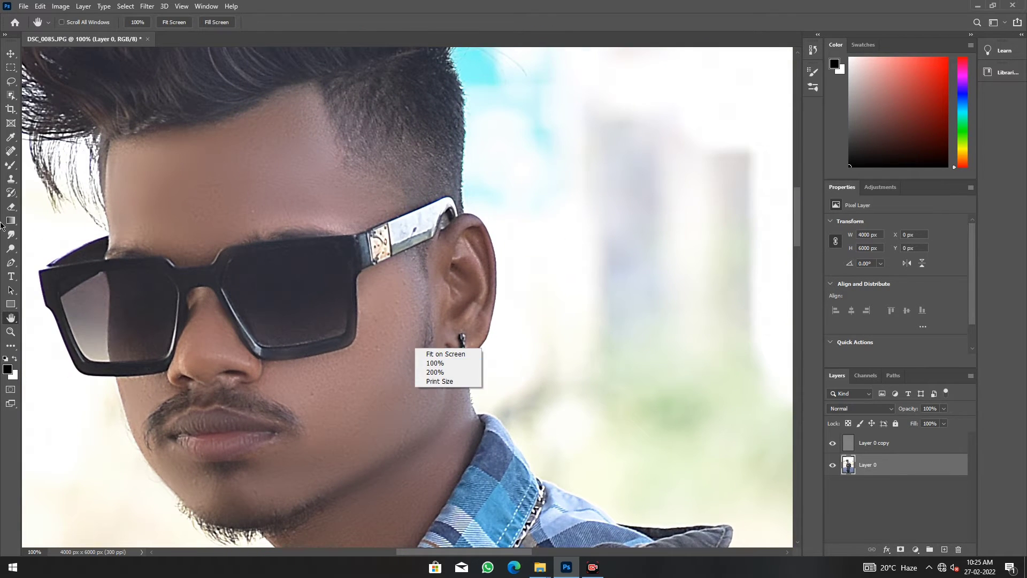
{"action": "left_click", "coordinate": [10, 165]}
{"action": "right_click", "coordinate": [10, 165]}
{"action": "left_click", "coordinate": [54, 196]}
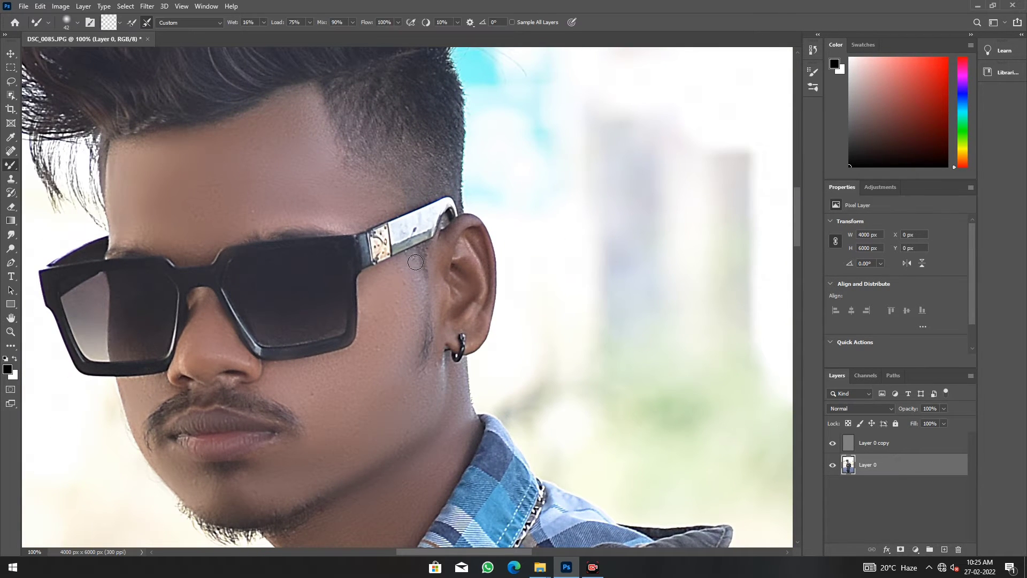
{"action": "left_click_drag", "start_coordinate": [465, 249], "coordinate": [473, 337]}
{"action": "left_click_drag", "start_coordinate": [454, 243], "coordinate": [443, 267]}
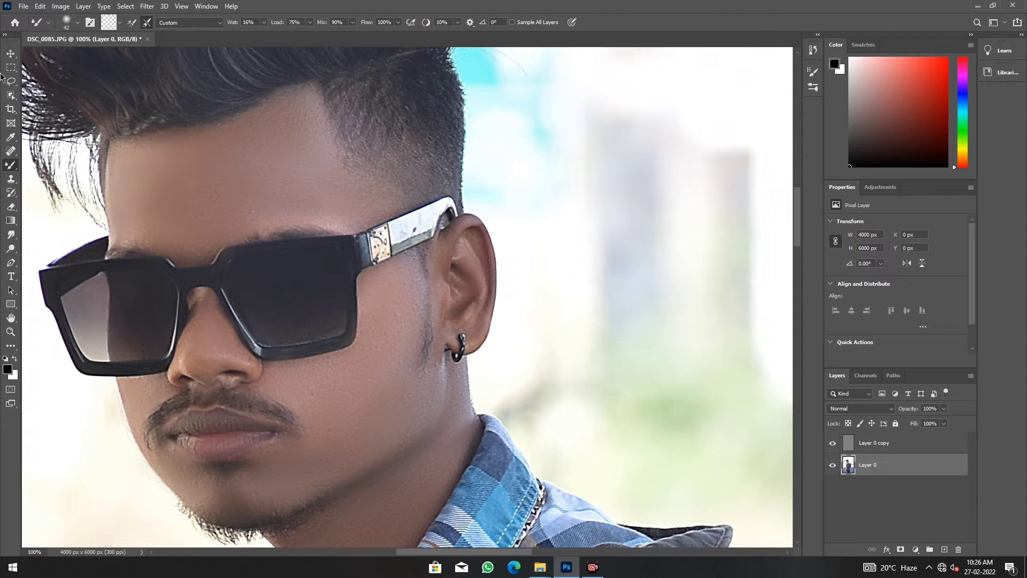
- Heal small spots on the chin, cheek and forehead with the healing brush
{"action": "left_click_drag", "start_coordinate": [11, 151], "coordinate": [37, 154]}
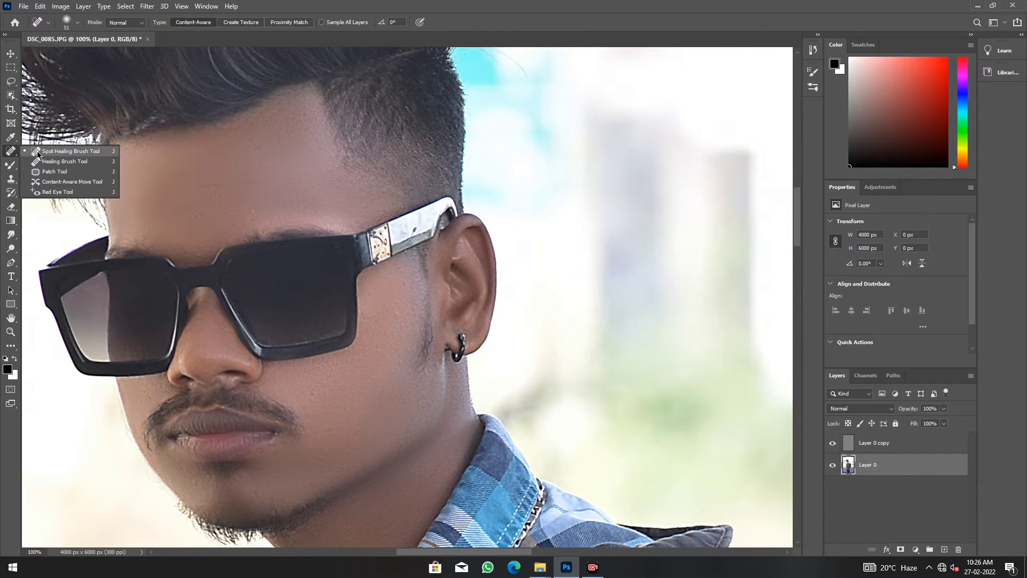
{"action": "right_click", "coordinate": [319, 392]}
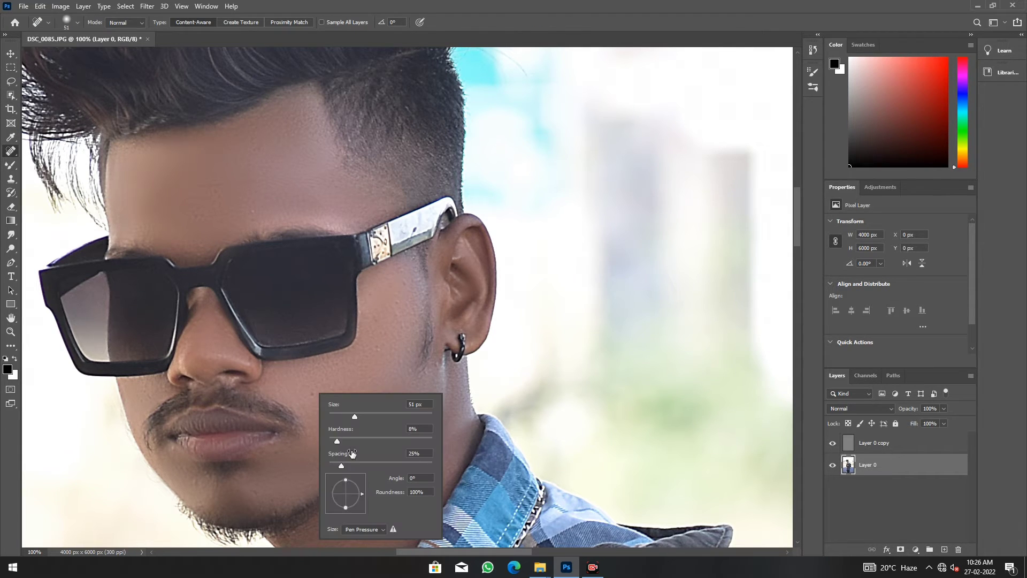
{"action": "left_click", "coordinate": [309, 394]}
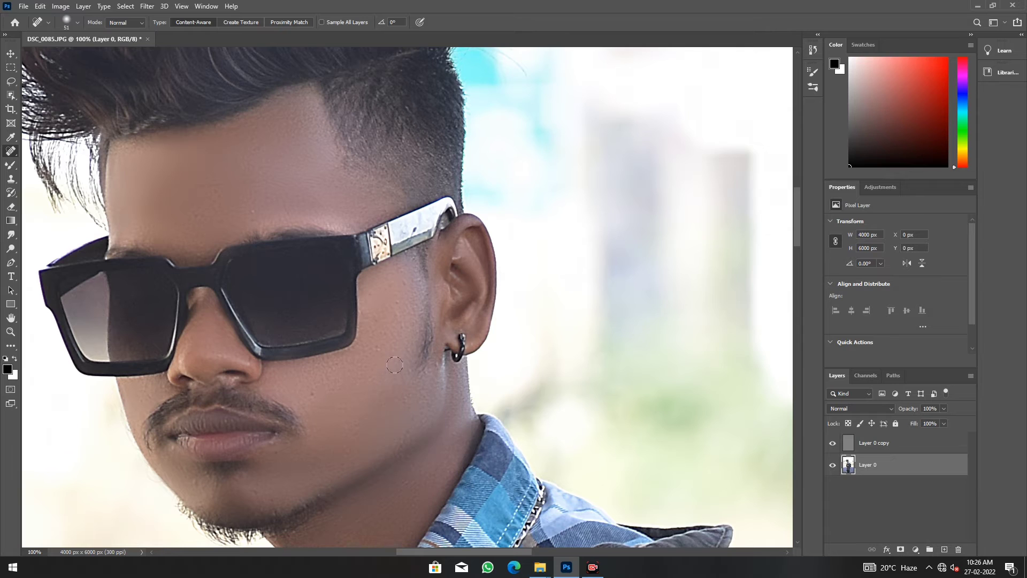
{"action": "left_click", "coordinate": [380, 348]}
{"action": "left_click", "coordinate": [242, 210]}
{"action": "left_click", "coordinate": [196, 214]}
- Return to the Mixer Brush and move the view from the face down to the hand and watch
{"action": "right_click", "coordinate": [10, 165]}
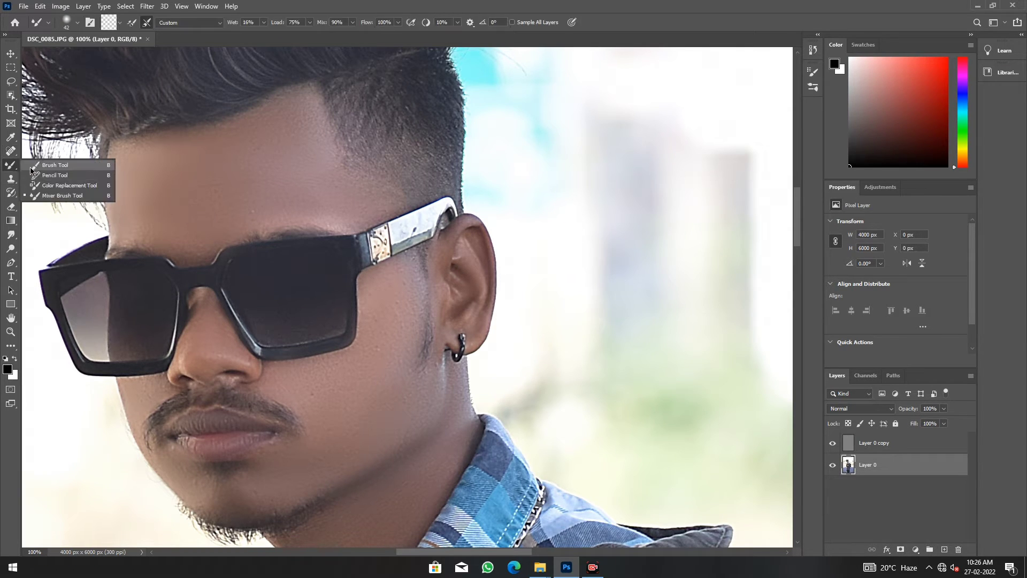
{"action": "left_click", "coordinate": [53, 199]}
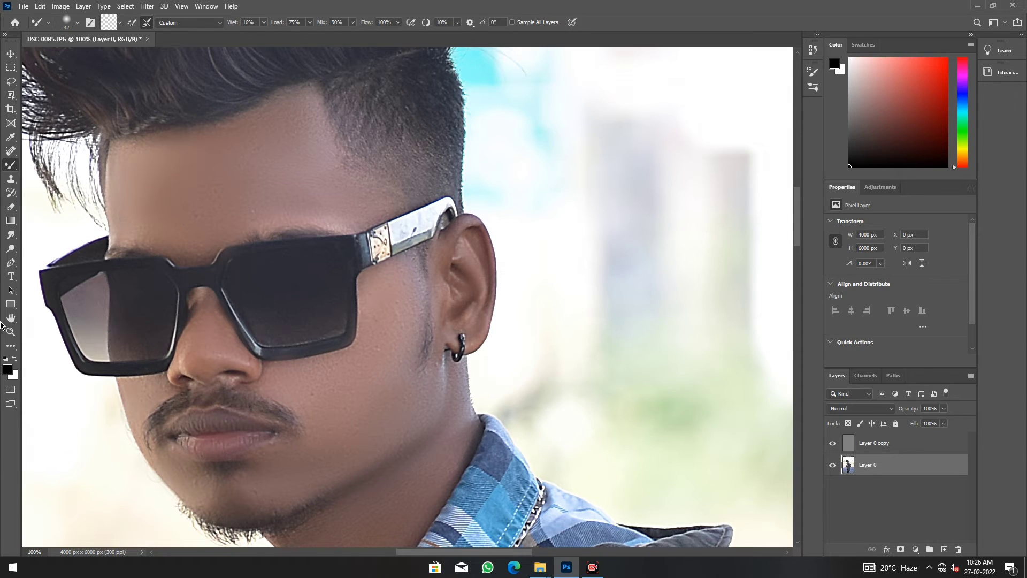
{"action": "key", "text": "h"}
{"action": "mouse_move", "coordinate": [423, 540]}
{"action": "left_mouse_down"}
{"action": "mouse_move", "coordinate": [427, 352]}
{"action": "mouse_move", "coordinate": [511, 115]}
{"action": "left_mouse_up"}
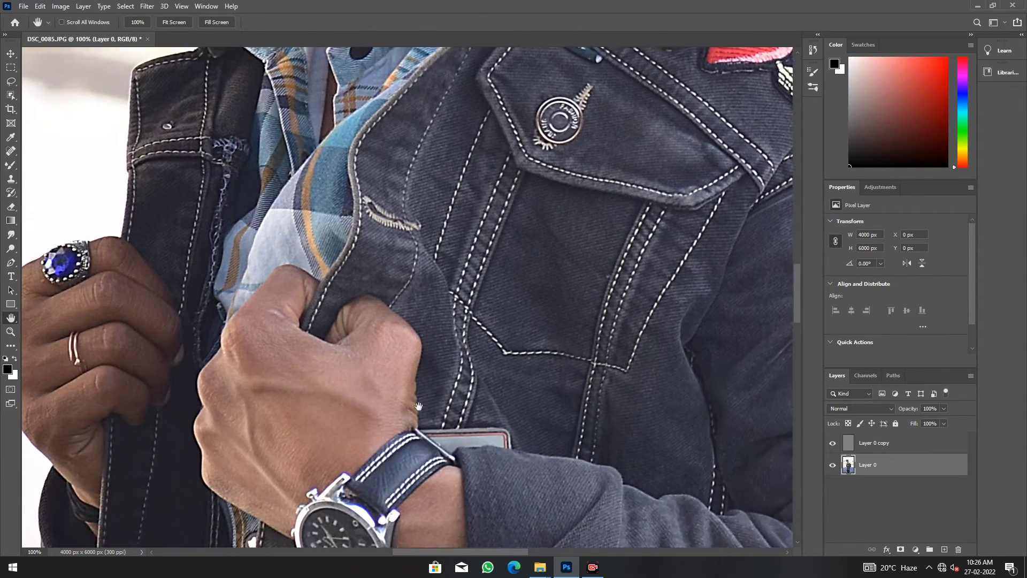
{"action": "key", "text": "ctrl+minus"}
{"action": "scroll", "coordinate": [367, 345], "scroll_direction": "down", "scroll_amount": 3}
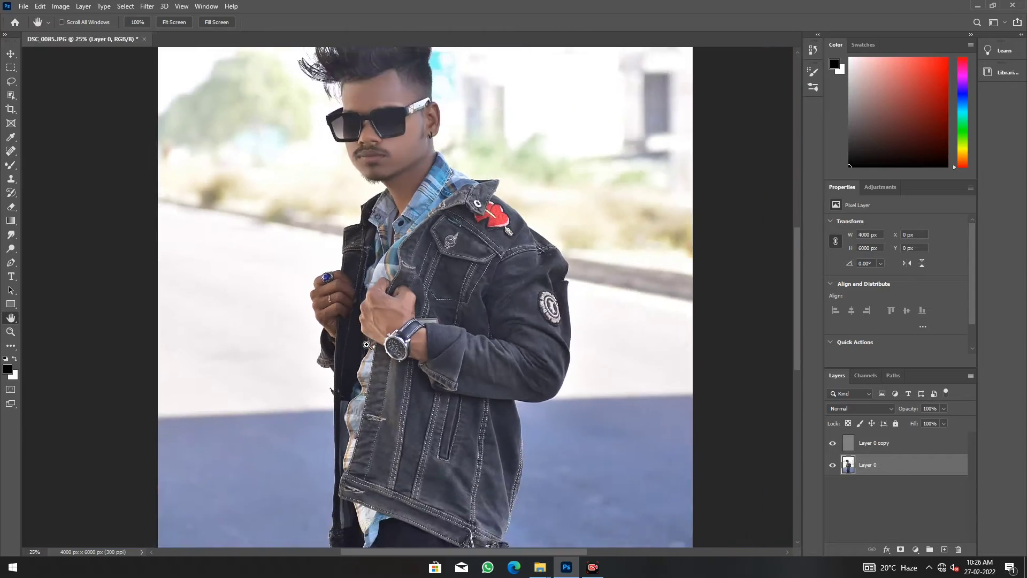
{"action": "scroll", "coordinate": [367, 345], "scroll_direction": "down", "scroll_amount": 1}
{"action": "scroll", "coordinate": [368, 343], "scroll_direction": "up", "scroll_amount": 1}
{"action": "scroll", "coordinate": [369, 342], "scroll_direction": "up", "scroll_amount": 1}
{"action": "scroll", "coordinate": [370, 342], "scroll_direction": "up", "scroll_amount": 1}
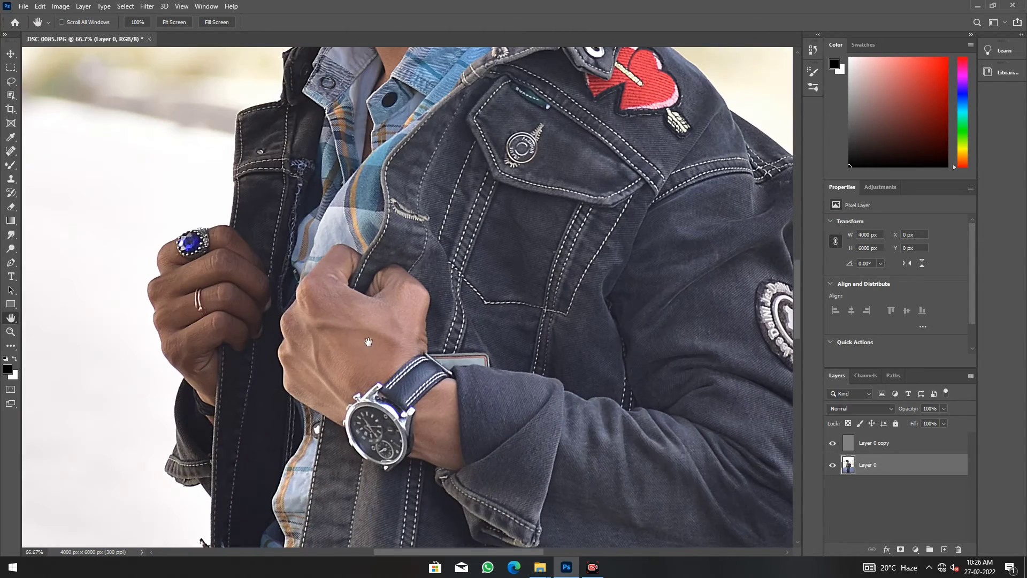
{"action": "scroll", "coordinate": [367, 341], "scroll_direction": "up", "scroll_amount": 1}
{"action": "scroll", "coordinate": [367, 341], "scroll_direction": "up", "scroll_amount": 1}
- Centre the hand and watch and size the Mixer Brush for smoothing the hand skin
{"action": "left_click_drag", "start_coordinate": [347, 200], "coordinate": [376, 141]}
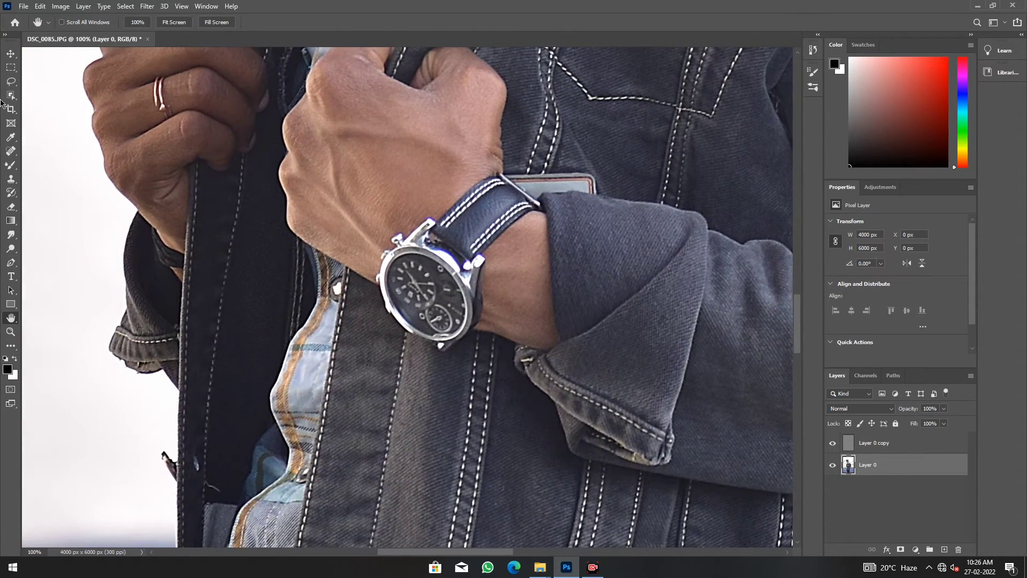
{"action": "right_click", "coordinate": [11, 165]}
{"action": "left_click", "coordinate": [102, 189]}
{"action": "right_click", "coordinate": [392, 161]}
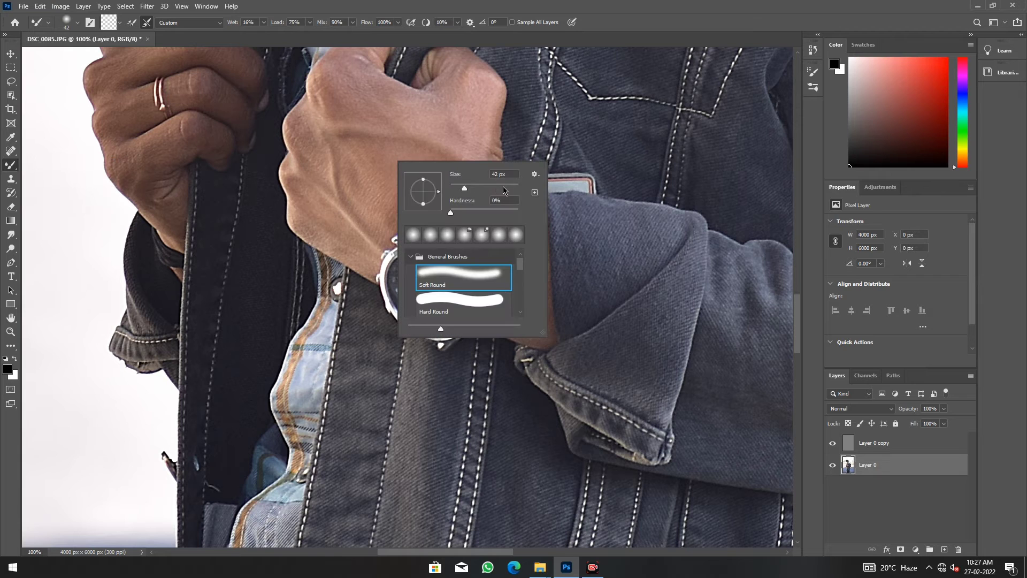
{"action": "left_click_drag", "start_coordinate": [491, 191], "coordinate": [498, 192]}
{"action": "key", "text": "Return"}
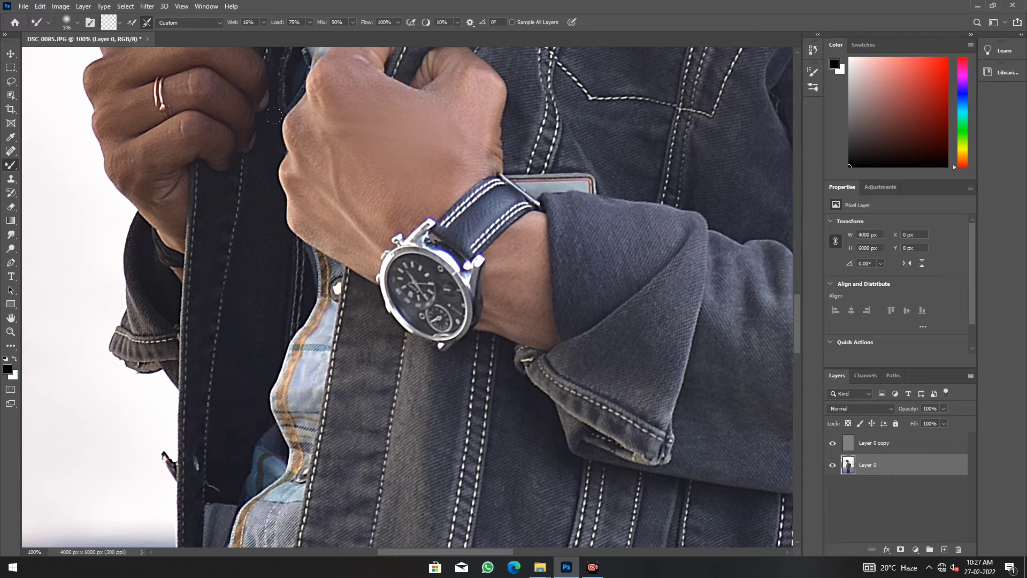
{"action": "right_click", "coordinate": [459, 144]}
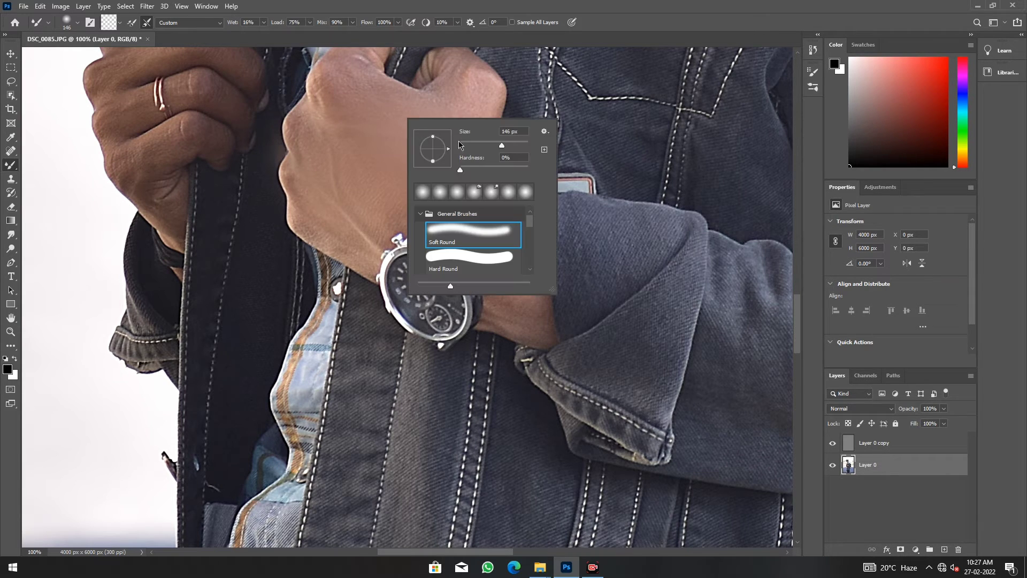
{"action": "left_click", "coordinate": [489, 143]}
{"action": "key", "text": "Return"}
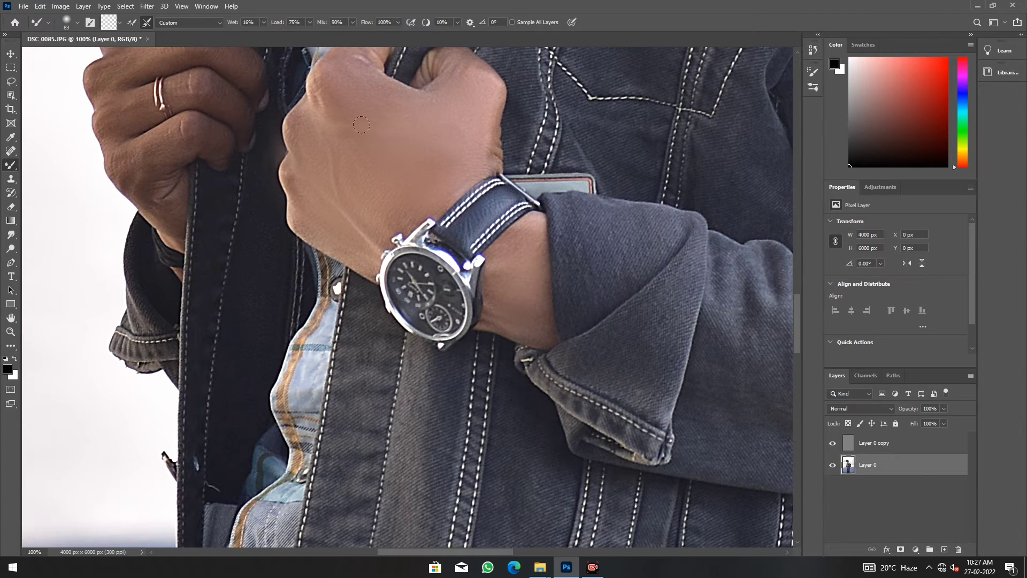
- Smooth the ringed hand's finger edge with a smaller brush, then zoom out to the whole portrait
{"action": "left_click", "coordinate": [10, 318]}
{"action": "left_click_drag", "start_coordinate": [50, 201], "coordinate": [120, 371]}
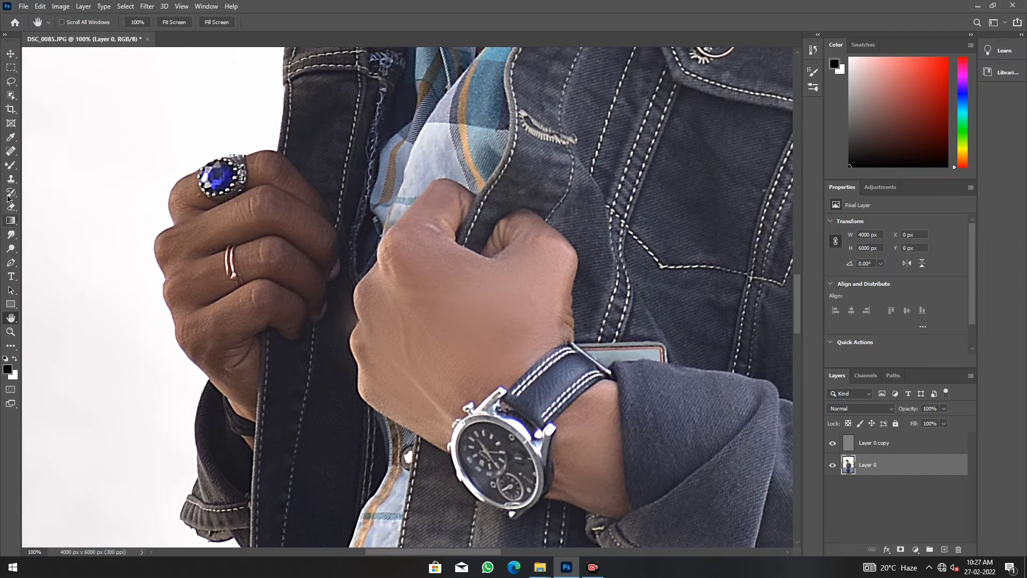
{"action": "left_click", "coordinate": [11, 165]}
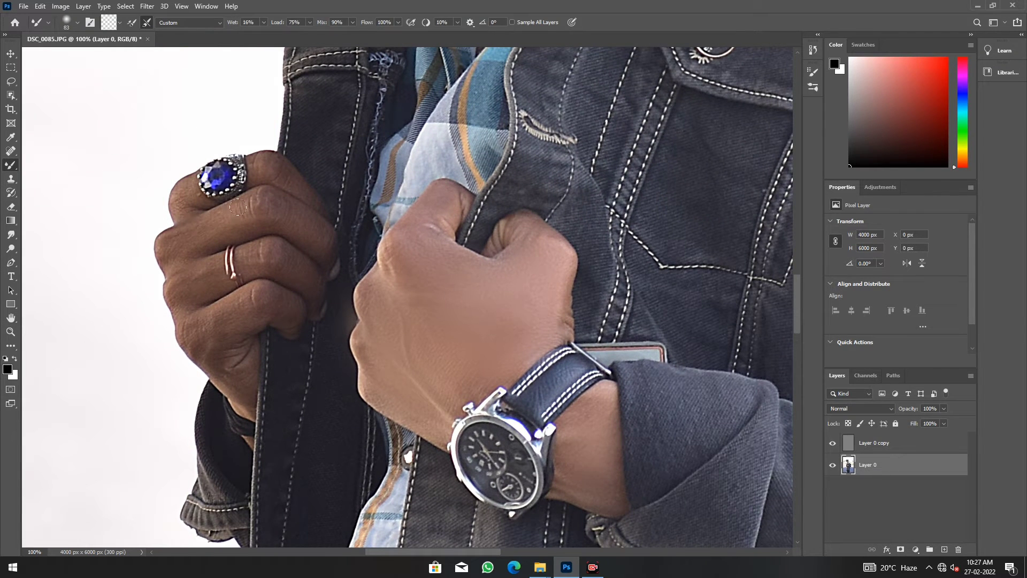
{"action": "right_click", "coordinate": [218, 218]}
{"action": "left_click_drag", "start_coordinate": [326, 248], "coordinate": [313, 249]}
{"action": "key", "text": "Return"}
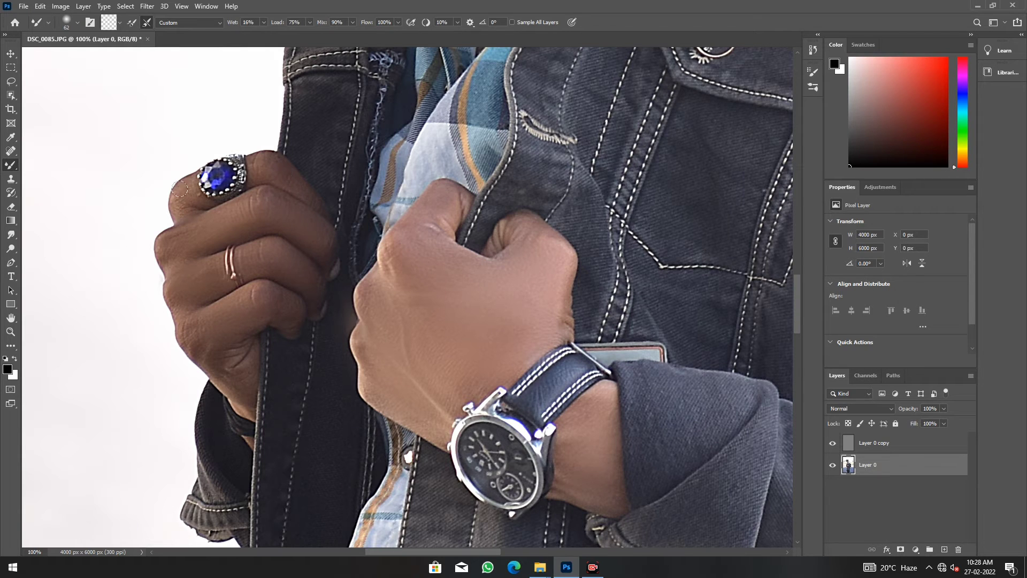
{"action": "left_click_drag", "start_coordinate": [180, 189], "coordinate": [183, 196]}
{"action": "key", "text": "h"}
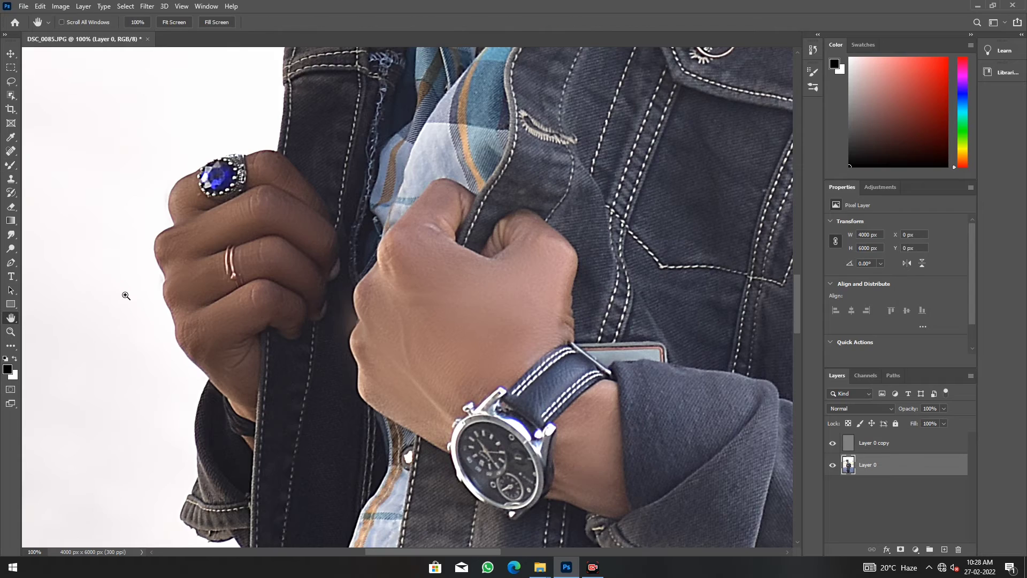
{"action": "key", "text": "ctrl+minus"}
{"action": "key", "text": "ctrl+minus"}
{"action": "key", "text": "ctrl+minus"}
{"action": "key", "text": "ctrl+minus"}
{"action": "key", "text": "ctrl+minus"}
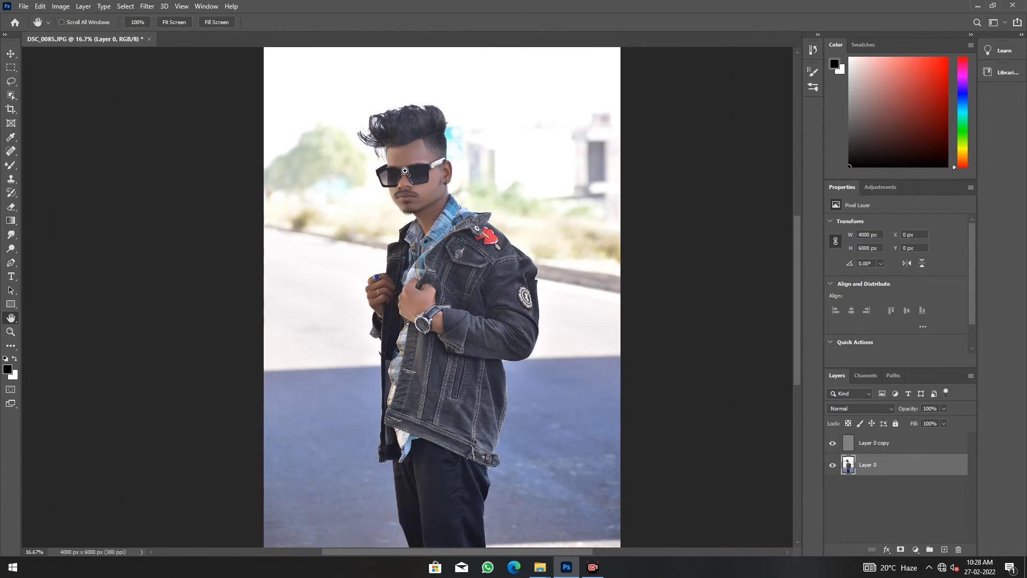
- Zoom the face to full size and toggle Layer 0 and Layer 0 copy visibility to compare before and after
{"action": "left_click", "coordinate": [406, 172], "text": "ctrl"}
{"action": "left_click_drag", "start_coordinate": [405, 170], "coordinate": [421, 449]}
{"action": "left_click", "coordinate": [415, 375], "text": "ctrl"}
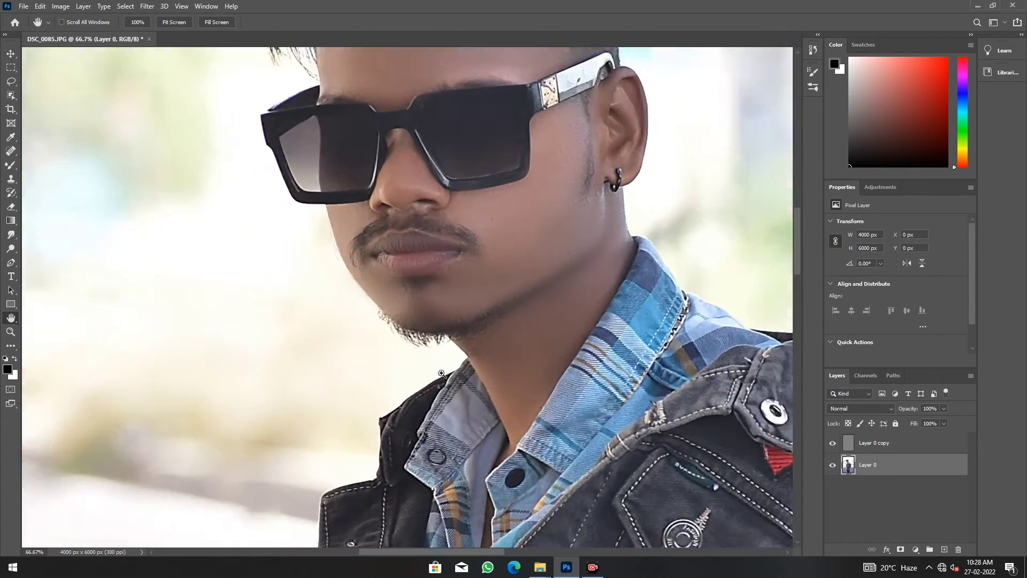
{"action": "left_click", "coordinate": [470, 429], "text": "ctrl"}
{"action": "left_click", "coordinate": [833, 464]}
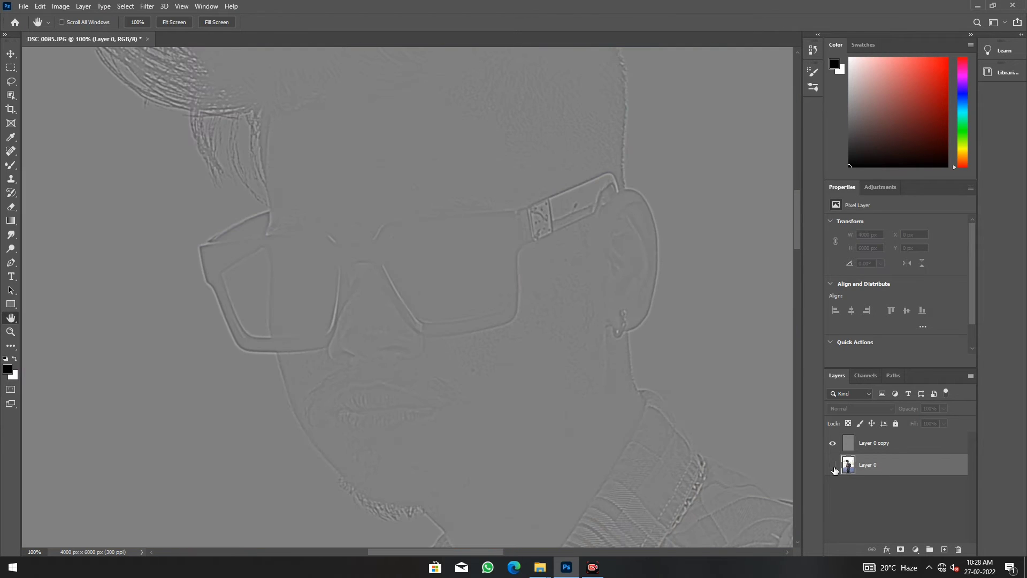
{"action": "left_click", "coordinate": [833, 443]}
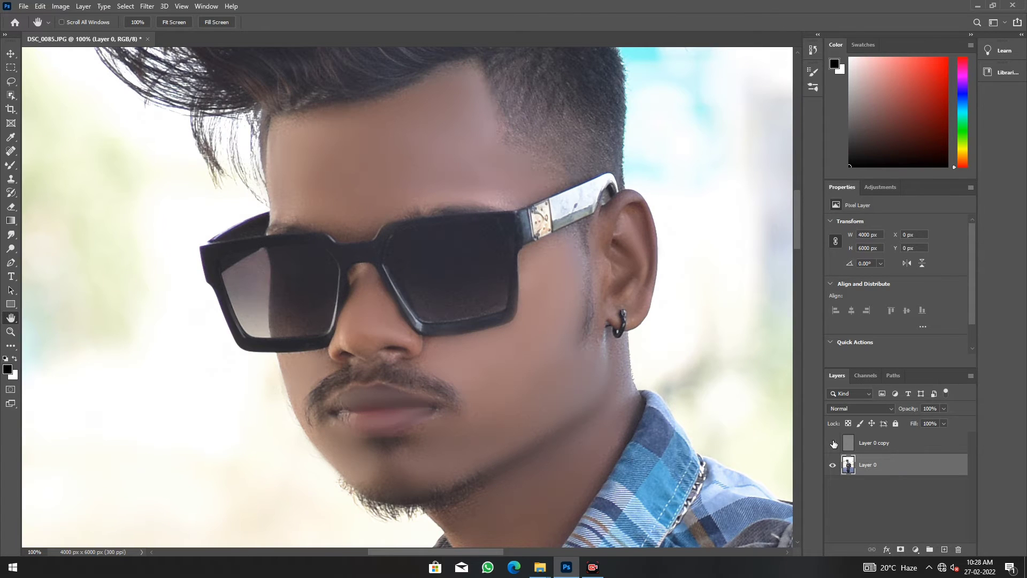
{"action": "left_click", "coordinate": [833, 443]}
{"action": "left_click", "coordinate": [833, 443]}
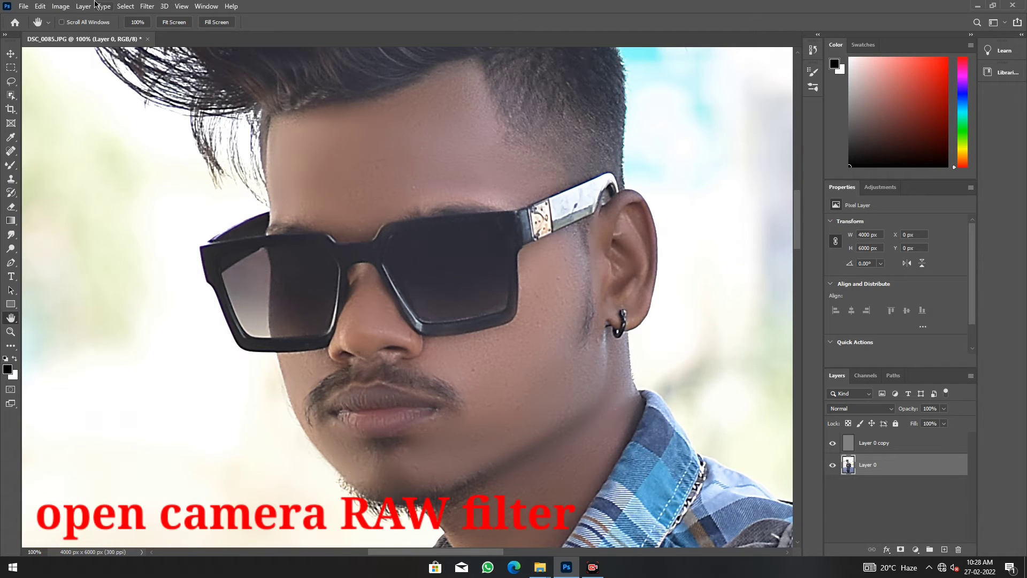
{"action": "left_click", "coordinate": [147, 6]}
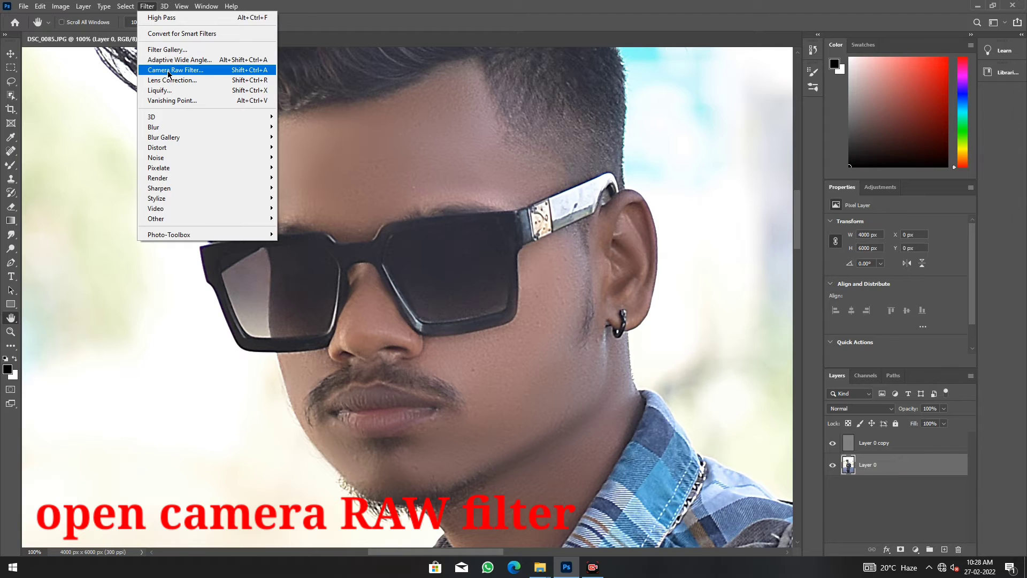
- In Camera Raw Filter, apply the User Presets' ae2k19 (2) preset and return to the Edit panel
{"action": "left_click", "coordinate": [168, 73]}
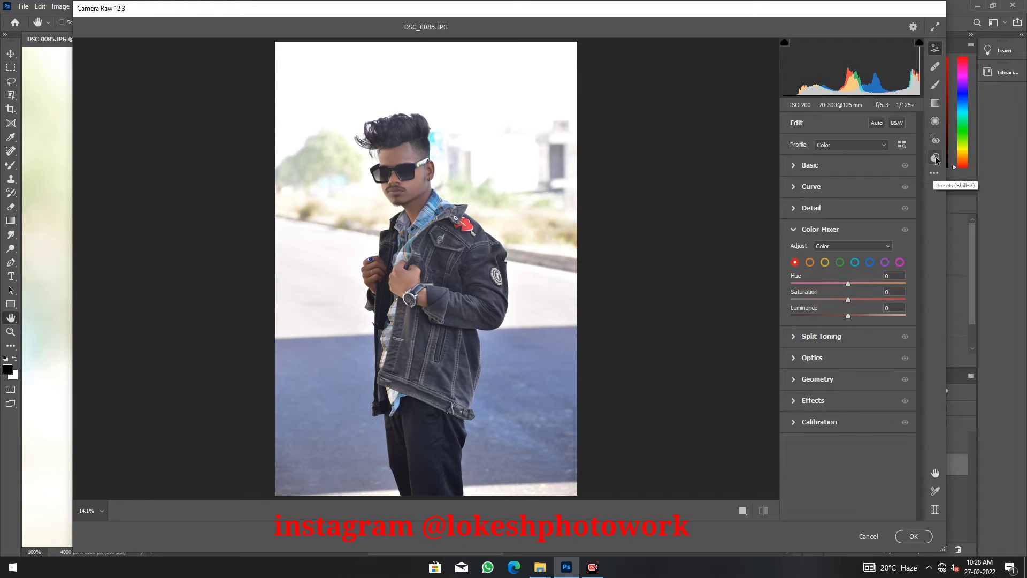
{"action": "left_click", "coordinate": [933, 159]}
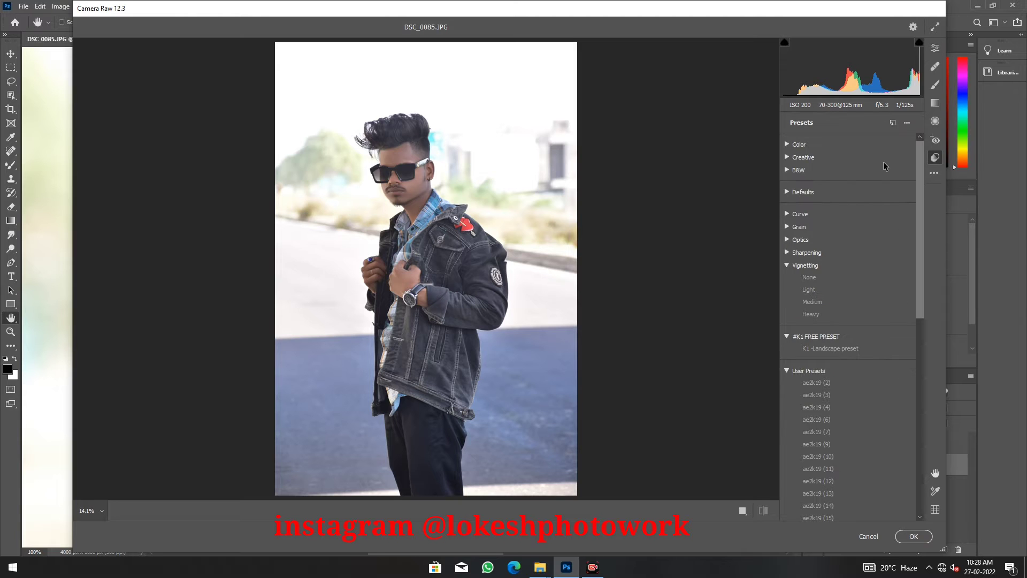
{"action": "scroll", "coordinate": [832, 215], "scroll_direction": "down", "scroll_amount": 3}
{"action": "left_click", "coordinate": [814, 229]}
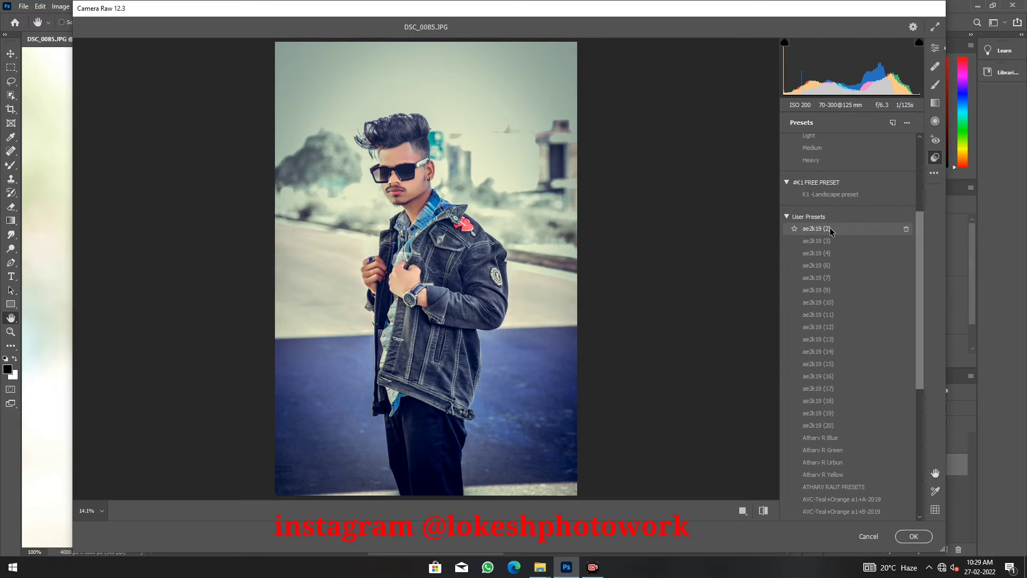
{"action": "left_click", "coordinate": [832, 230]}
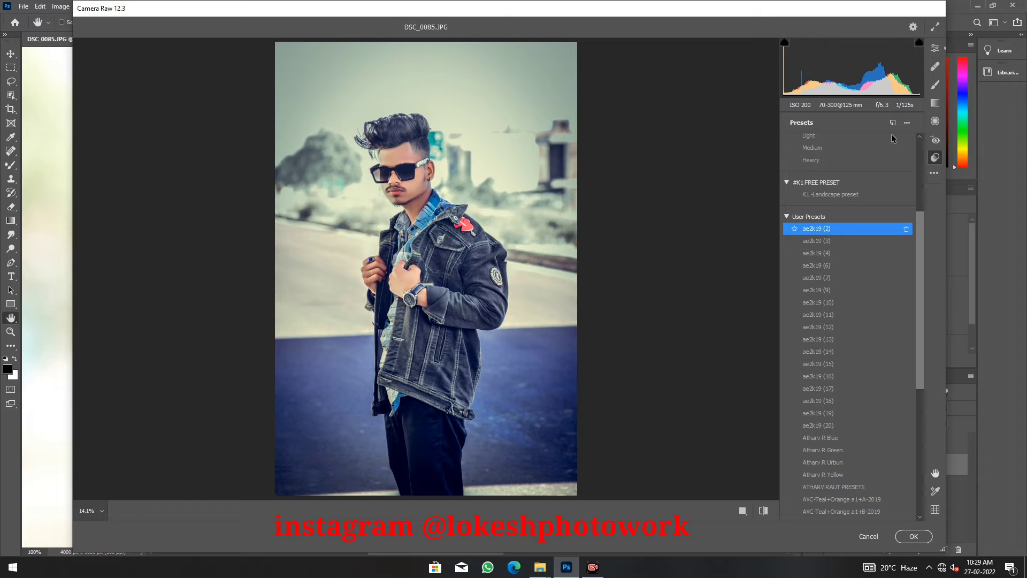
{"action": "left_click", "coordinate": [934, 50]}
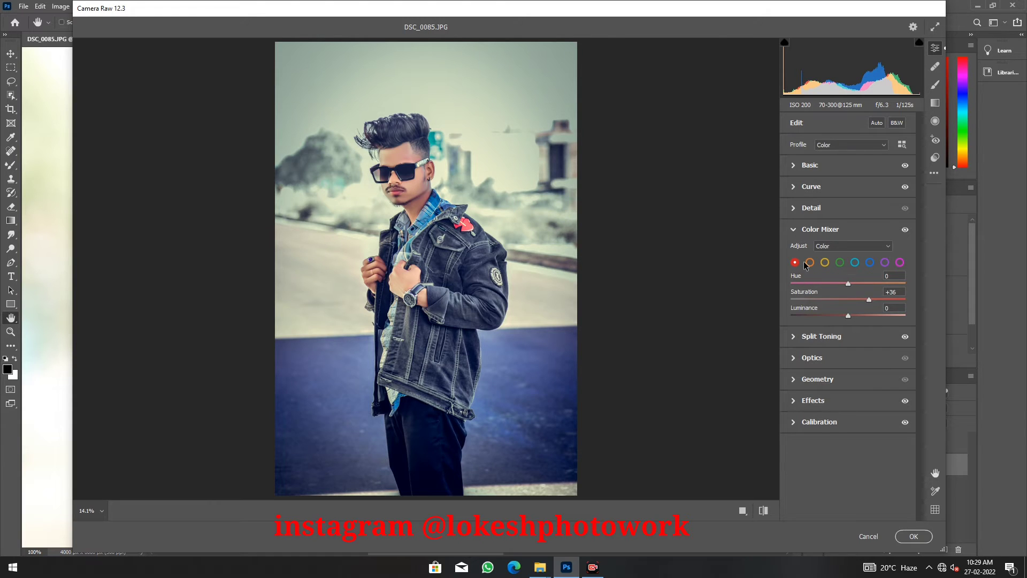
- Review the orange through magenta colour ranges in the Color Mixer
{"action": "left_click", "coordinate": [810, 263]}
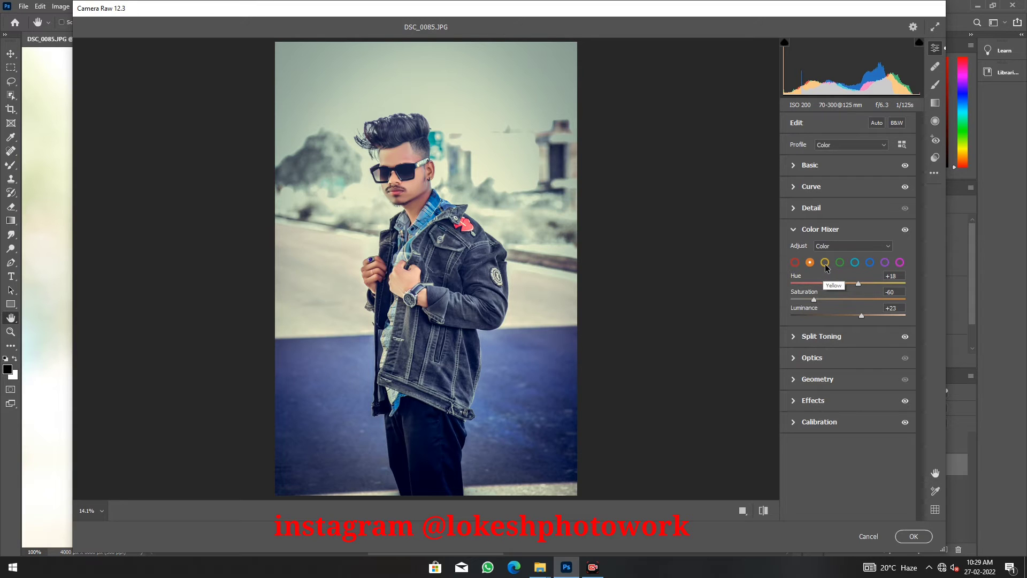
{"action": "left_click", "coordinate": [825, 263]}
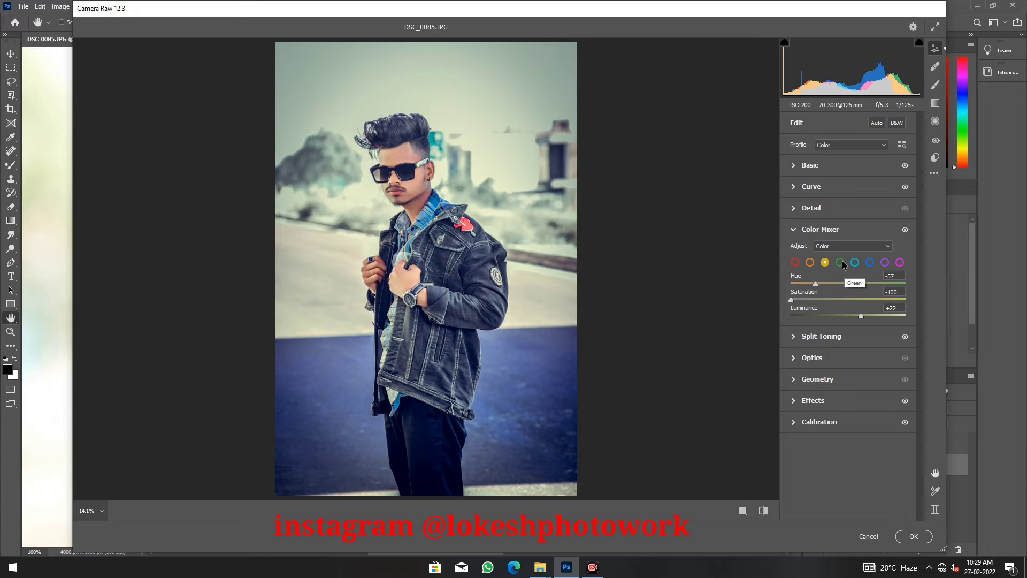
{"action": "left_click", "coordinate": [840, 262]}
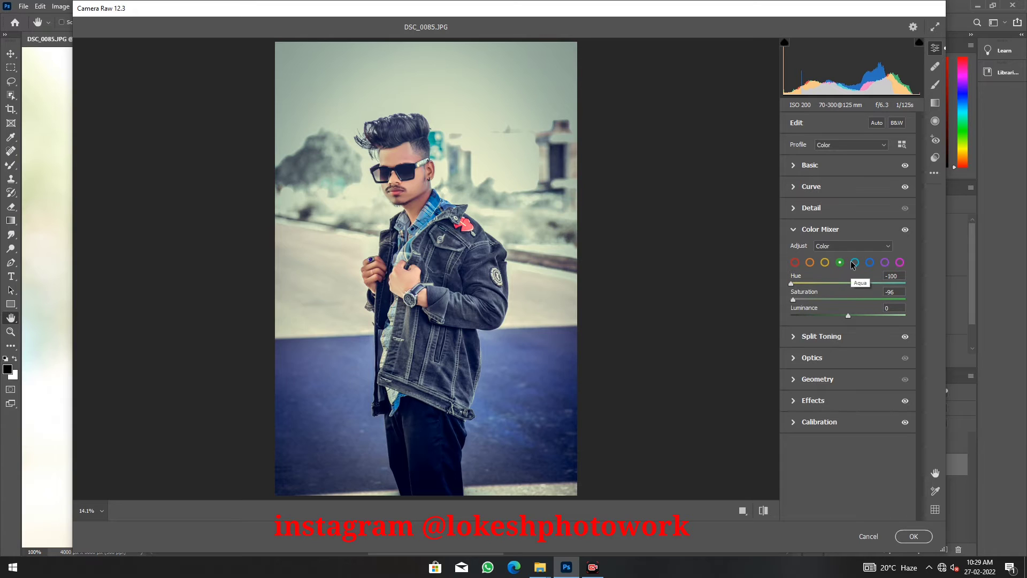
{"action": "left_click", "coordinate": [853, 264]}
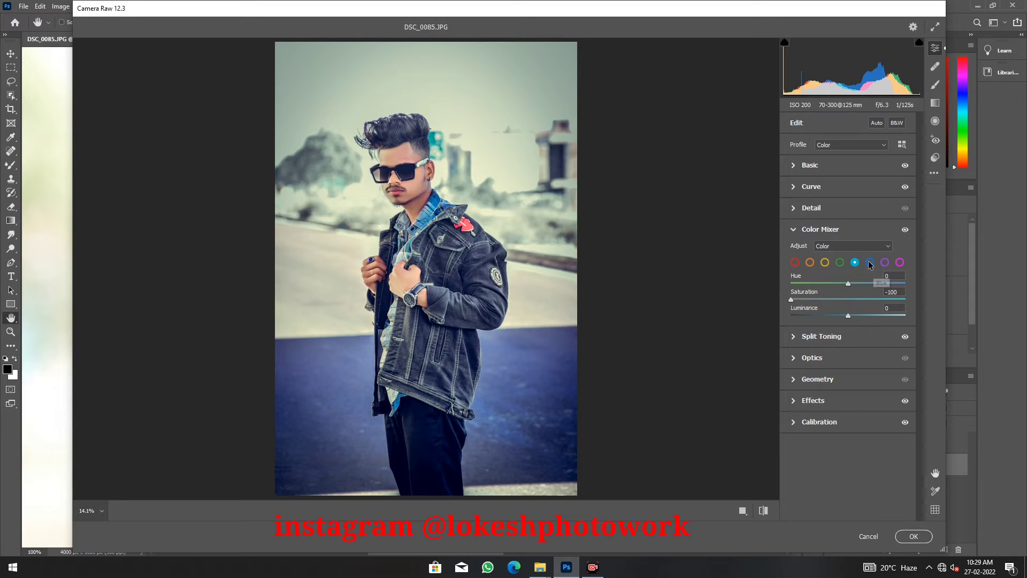
{"action": "left_click", "coordinate": [870, 262]}
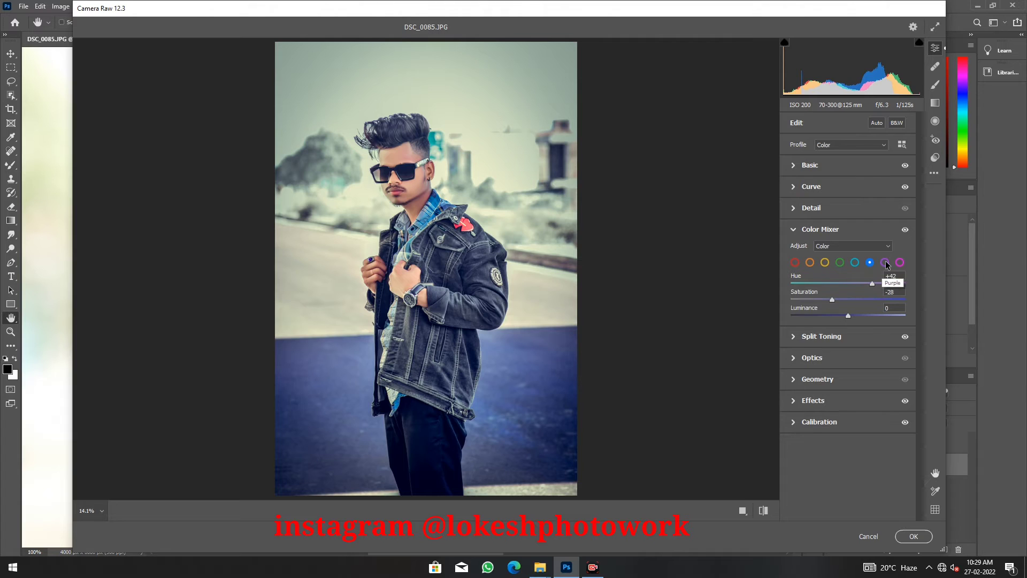
{"action": "left_click", "coordinate": [885, 263]}
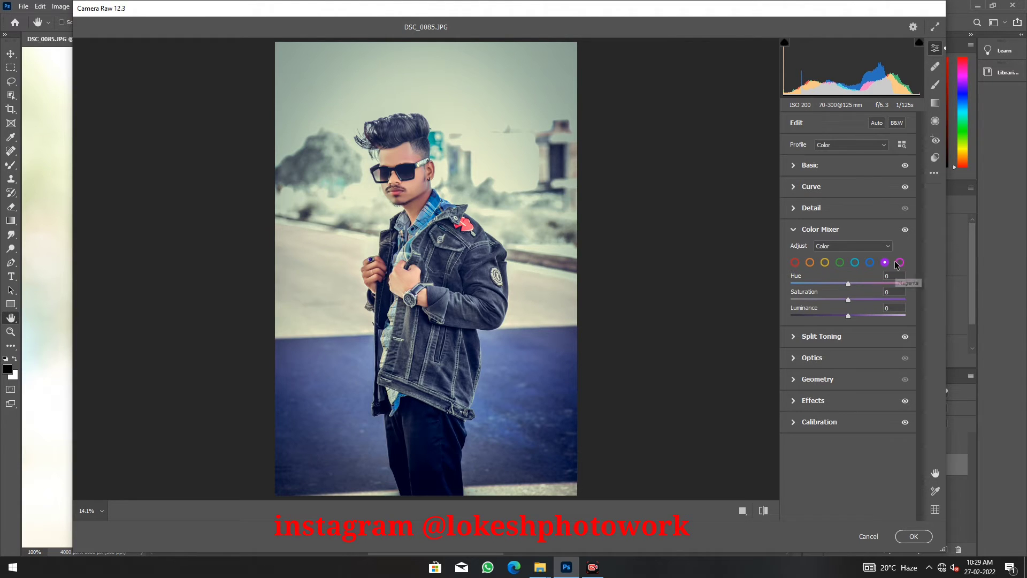
{"action": "left_click", "coordinate": [900, 262]}
- Set the red saturation to +16 and compare the result against the original
{"action": "left_click", "coordinate": [795, 263]}
{"action": "left_click_drag", "start_coordinate": [866, 300], "coordinate": [847, 300]}
{"action": "left_click", "coordinate": [856, 298]}
{"action": "left_click", "coordinate": [763, 510]}
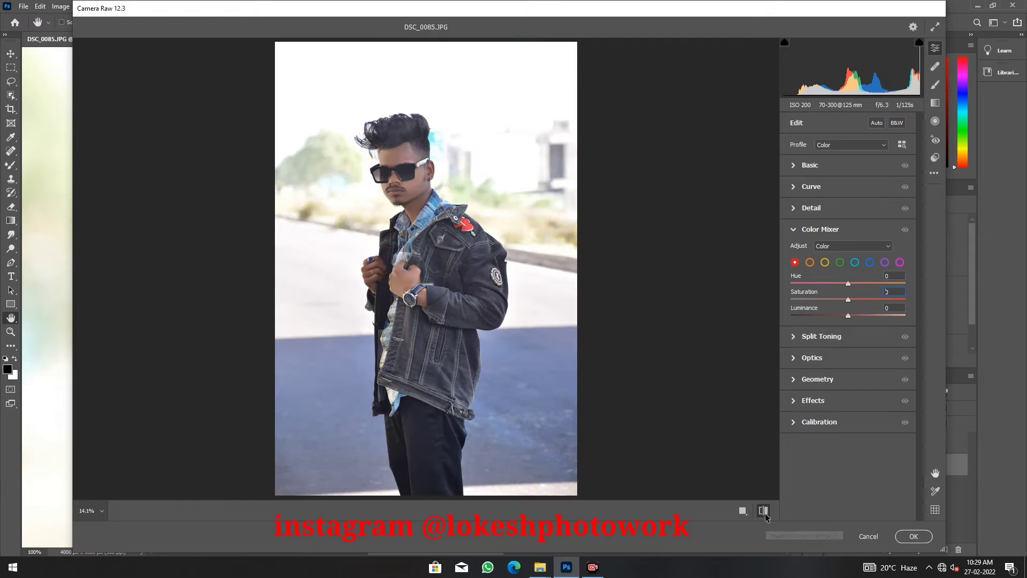
{"action": "left_click", "coordinate": [763, 510]}
{"action": "left_click", "coordinate": [764, 512]}
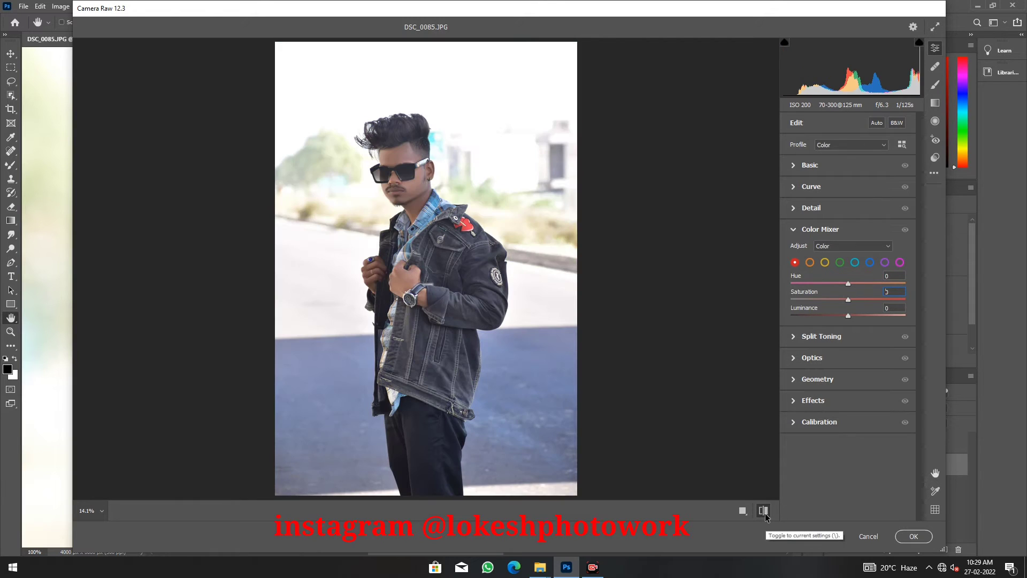
{"action": "left_click", "coordinate": [764, 510]}
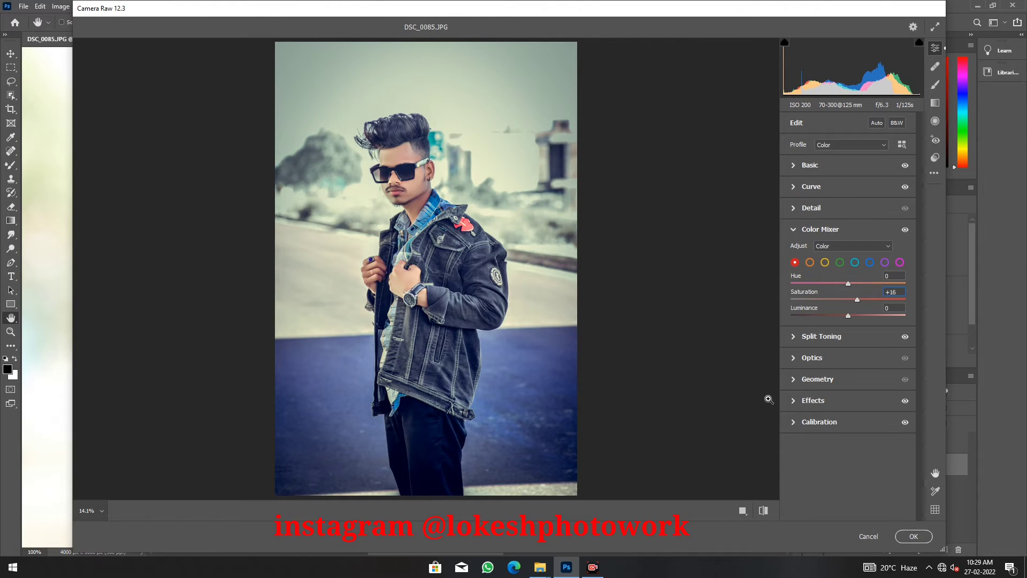
{"action": "left_click", "coordinate": [827, 336]}
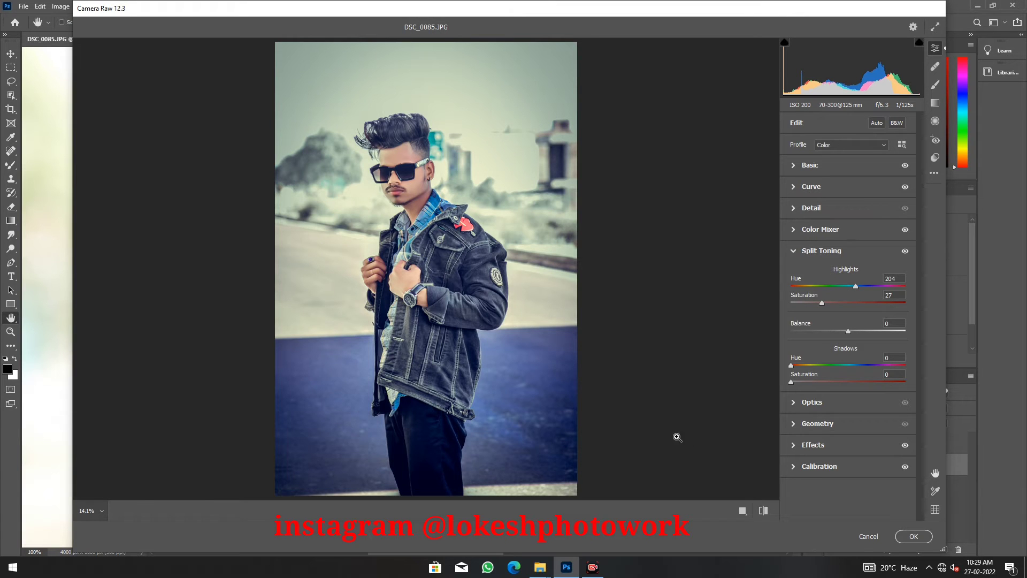
{"action": "left_click", "coordinate": [399, 169]}
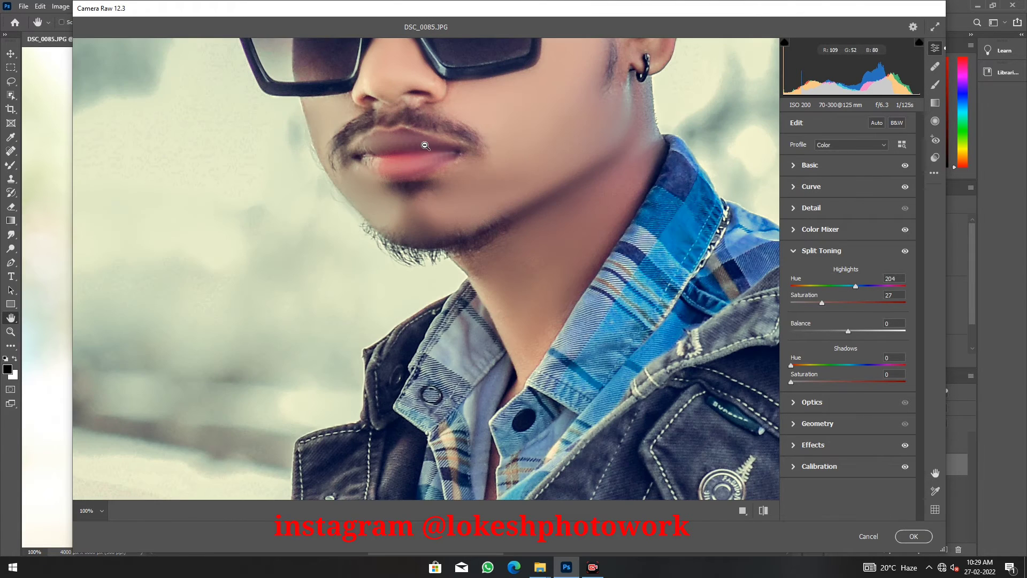
{"action": "left_click_drag", "start_coordinate": [423, 145], "coordinate": [431, 155]}
{"action": "left_click", "coordinate": [8, 318]}
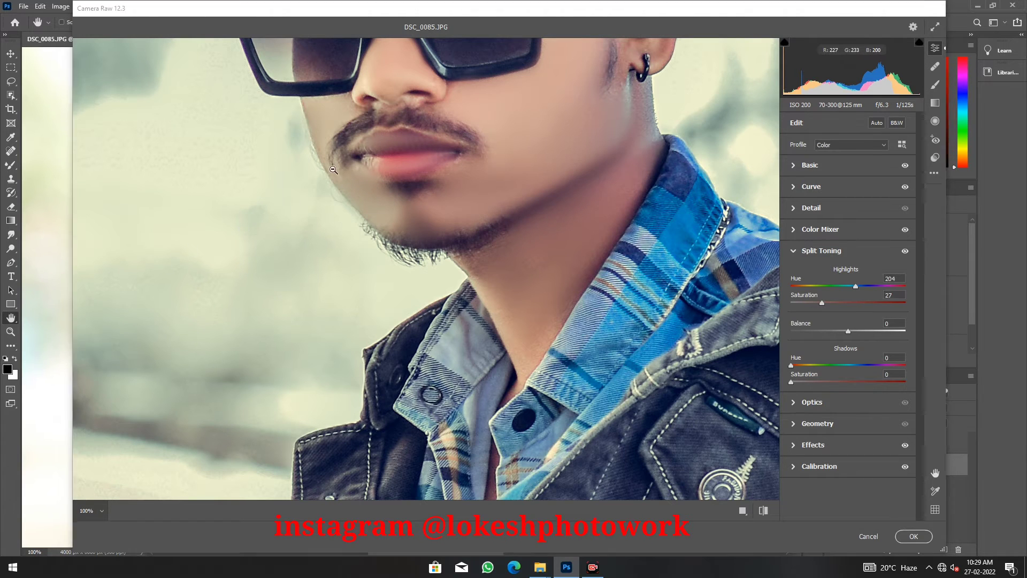
{"action": "left_click", "coordinate": [646, 73]}
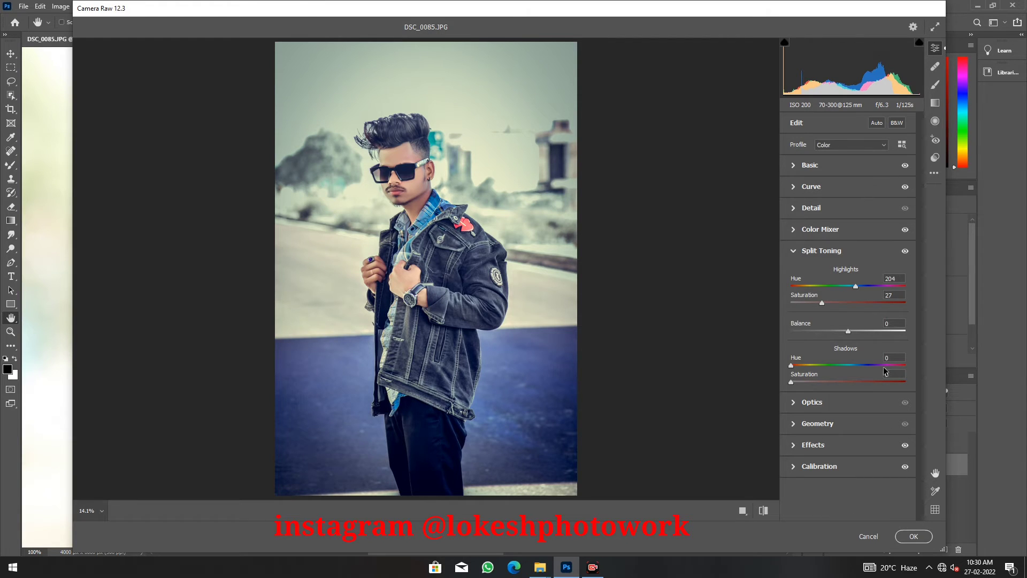
{"action": "left_click", "coordinate": [826, 410]}
- Deepen the edge vignetting in the Effects panel to -36
{"action": "left_click", "coordinate": [829, 369]}
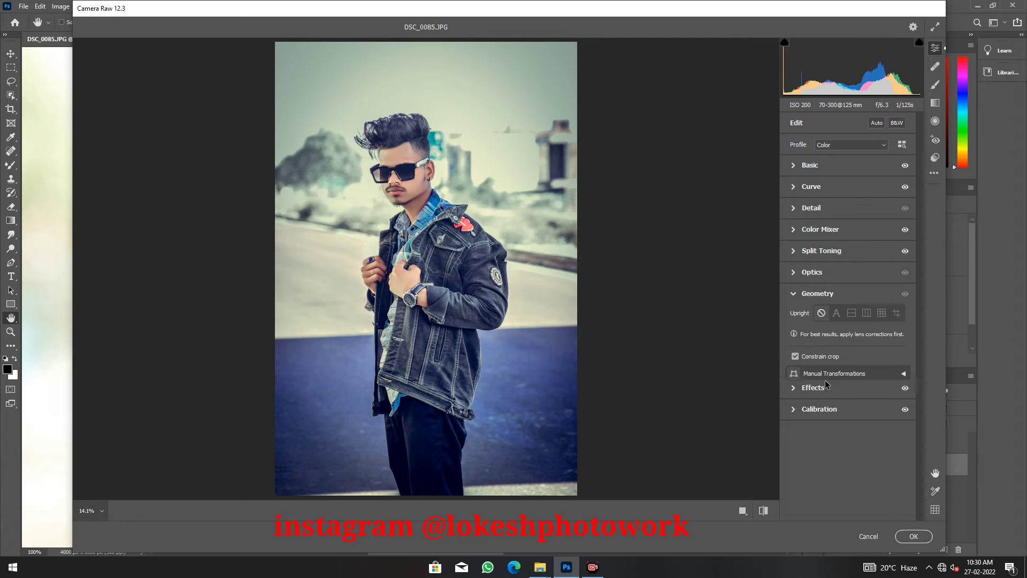
{"action": "left_click", "coordinate": [827, 387]}
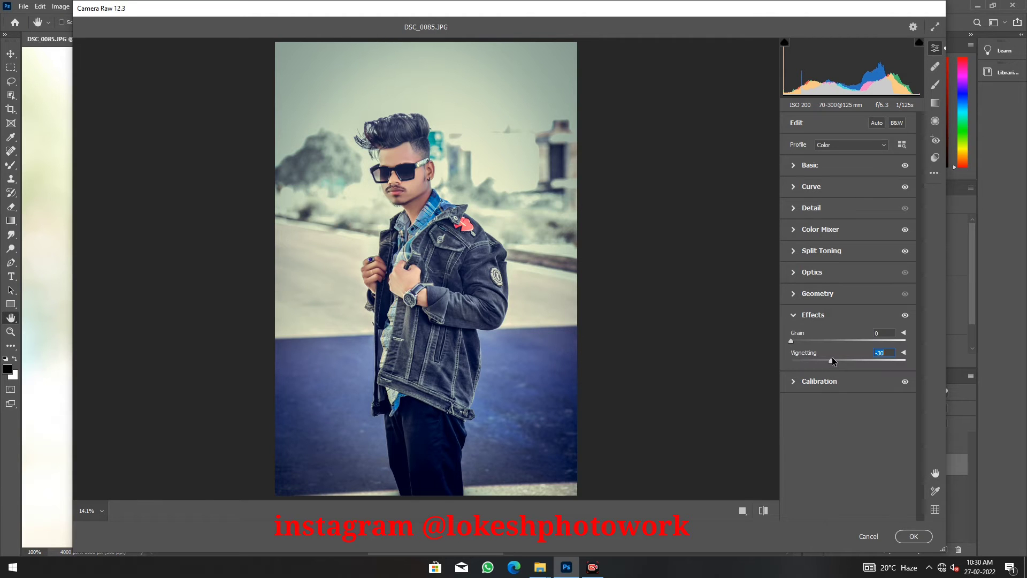
{"action": "mouse_move", "coordinate": [832, 357]}
{"action": "left_mouse_down"}
{"action": "mouse_move", "coordinate": [817, 359]}
{"action": "mouse_move", "coordinate": [833, 360]}
{"action": "left_mouse_up"}
{"action": "left_click_drag", "start_coordinate": [833, 360], "coordinate": [829, 361]}
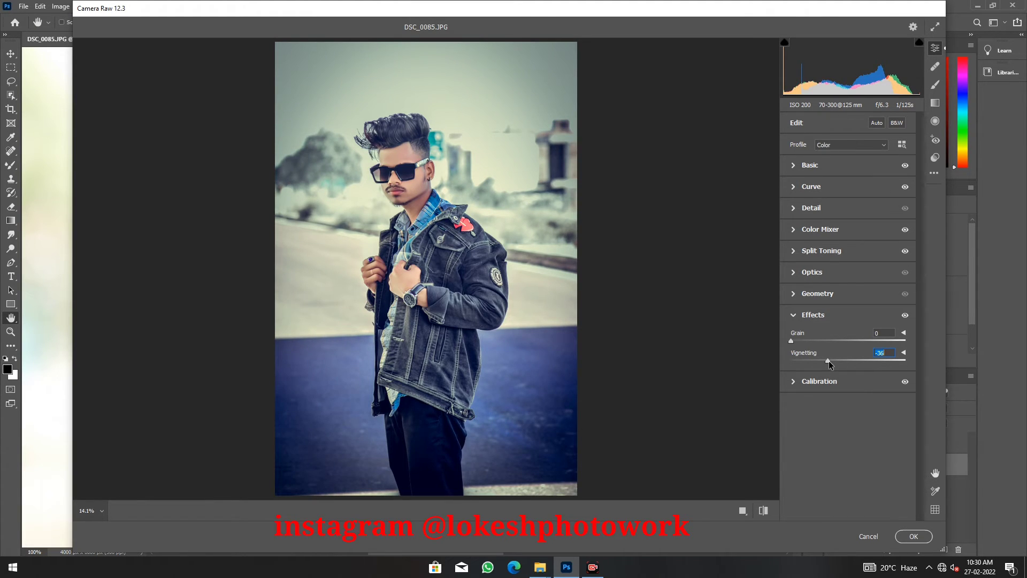
{"action": "left_click", "coordinate": [842, 237]}
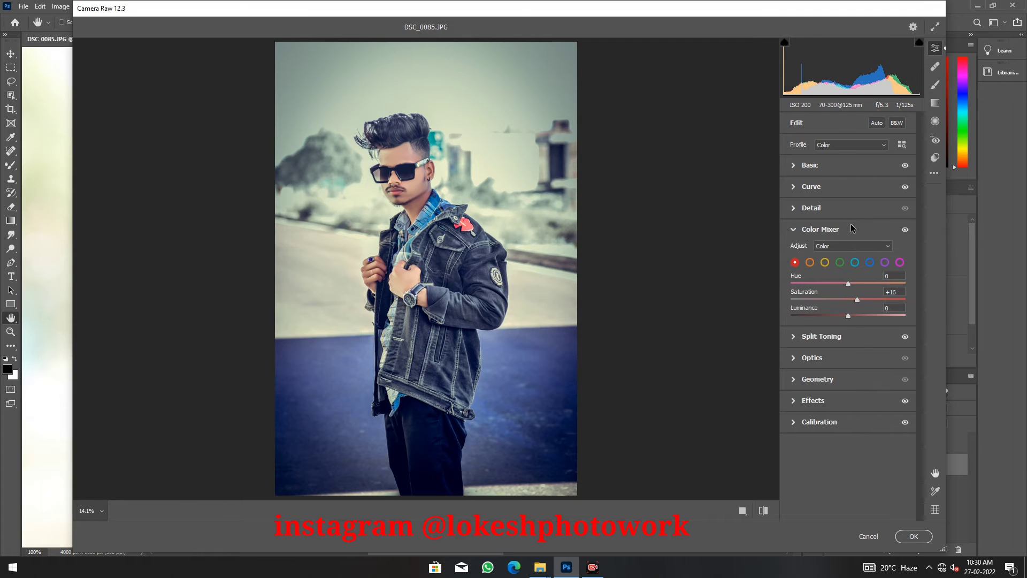
- Shift the blue tones to hue -18 and saturation -45 for a cyan-blue road
{"action": "left_click", "coordinate": [869, 262]}
{"action": "mouse_move", "coordinate": [868, 281]}
{"action": "left_mouse_down"}
{"action": "mouse_move", "coordinate": [834, 291]}
{"action": "mouse_move", "coordinate": [849, 289]}
{"action": "mouse_move", "coordinate": [839, 298]}
{"action": "mouse_move", "coordinate": [787, 304]}
{"action": "mouse_move", "coordinate": [810, 304]}
{"action": "left_mouse_up"}
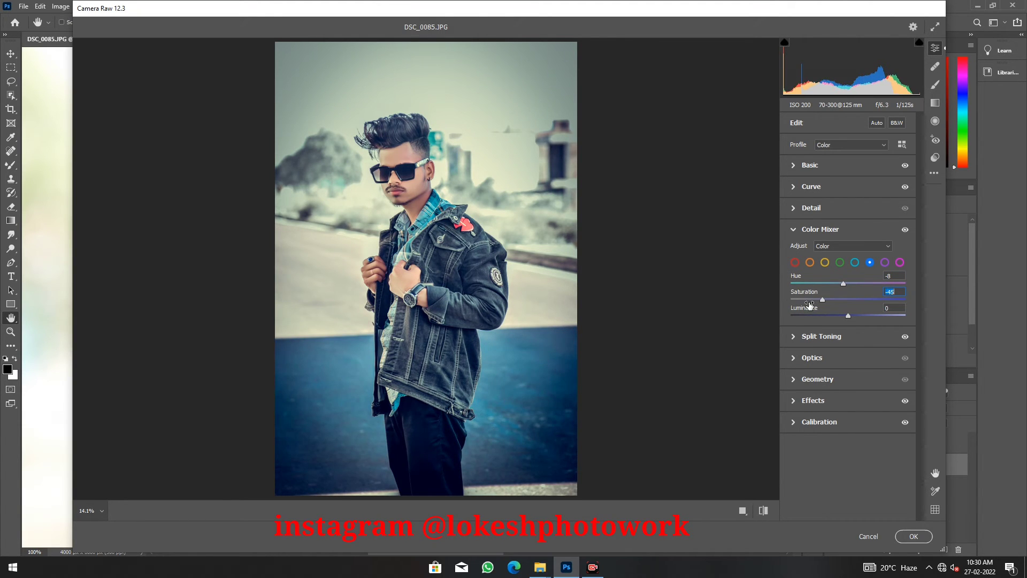
{"action": "left_click", "coordinate": [854, 262]}
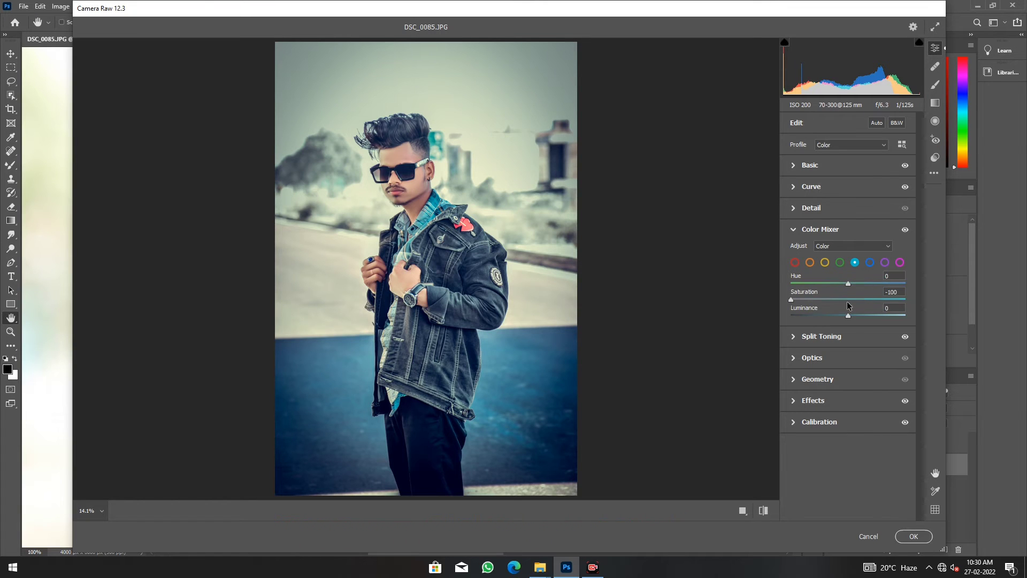
{"action": "left_click", "coordinate": [787, 300]}
{"action": "left_click", "coordinate": [870, 263]}
{"action": "left_click_drag", "start_coordinate": [838, 283], "coordinate": [832, 289]}
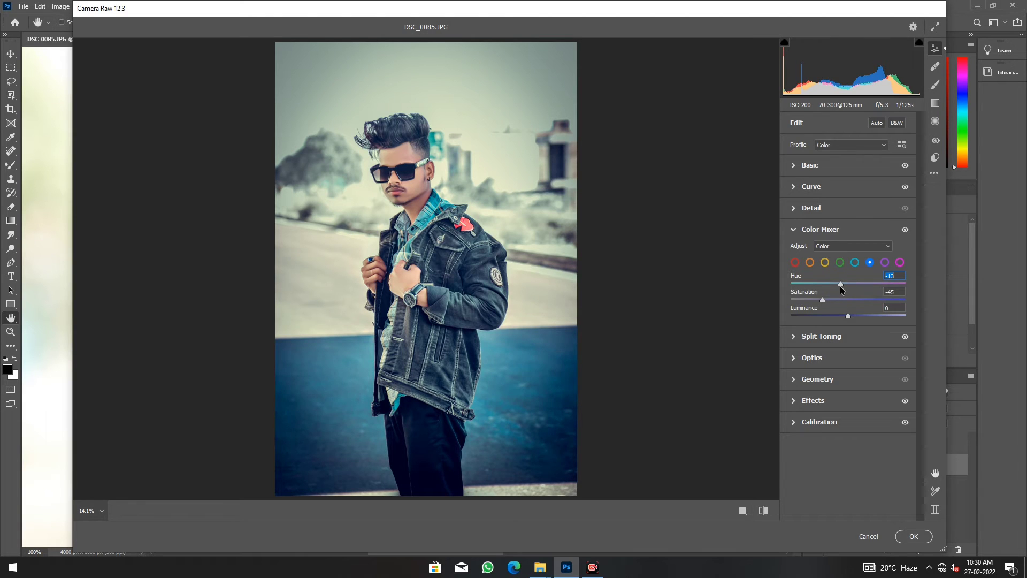
{"action": "left_click_drag", "start_coordinate": [841, 289], "coordinate": [836, 292]}
{"action": "left_click_drag", "start_coordinate": [633, 4], "coordinate": [548, 4]}
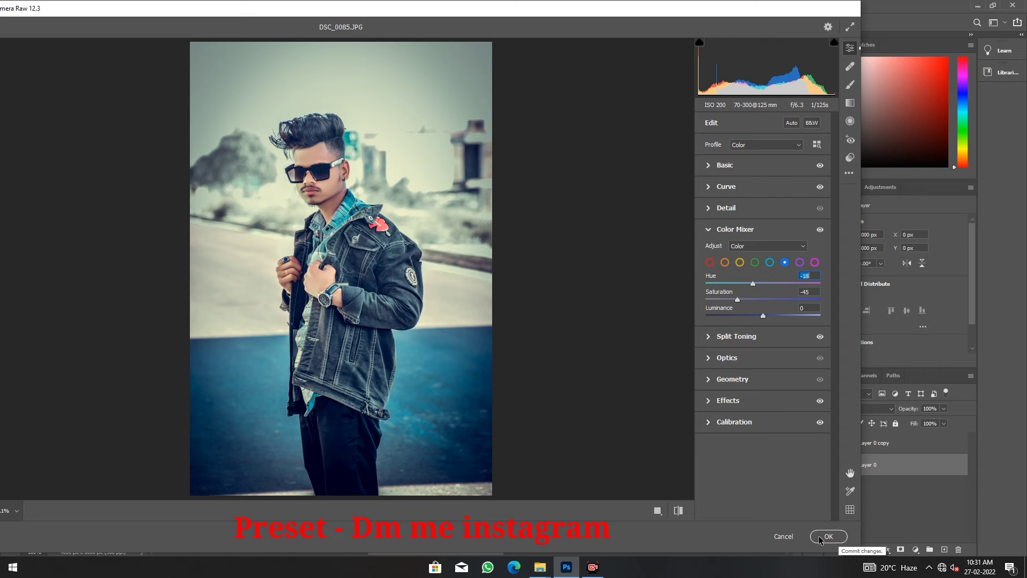
- Commit the Camera Raw grade to Layer 0 and zoom to view the whole portrait
{"action": "left_click", "coordinate": [828, 537]}
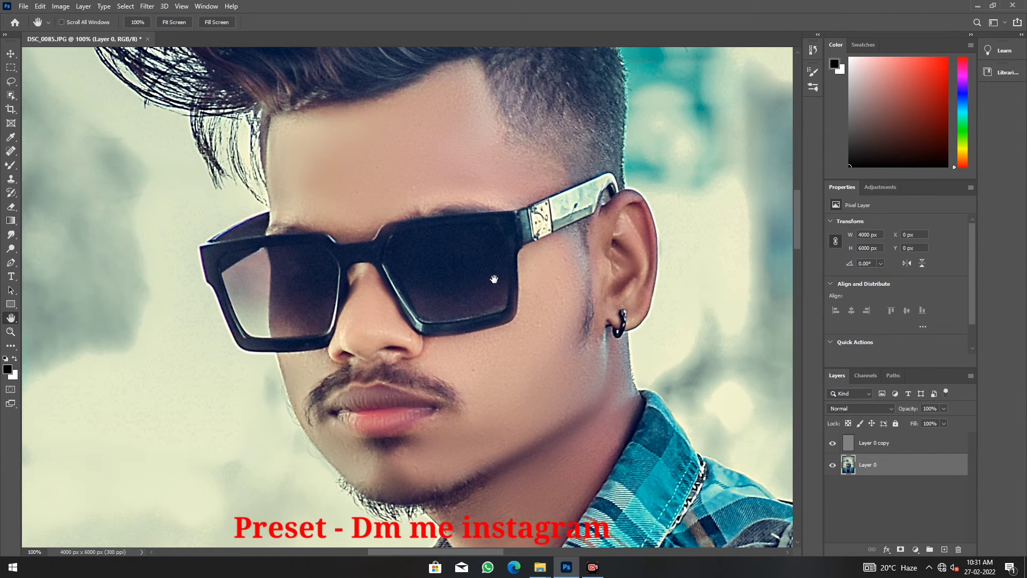
{"action": "scroll", "coordinate": [495, 280], "scroll_direction": "up", "scroll_amount": 1}
{"action": "scroll", "coordinate": [495, 280], "scroll_direction": "down", "scroll_amount": 2}
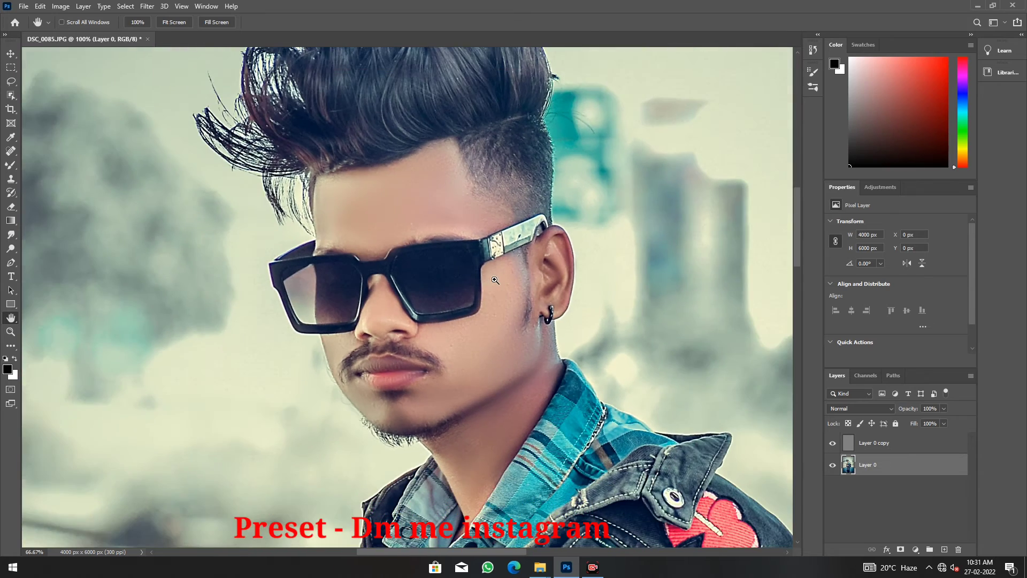
{"action": "scroll", "coordinate": [495, 280], "scroll_direction": "down", "scroll_amount": 1}
{"action": "scroll", "coordinate": [495, 280], "scroll_direction": "down", "scroll_amount": 1}
{"action": "scroll", "coordinate": [495, 280], "scroll_direction": "down", "scroll_amount": 1}
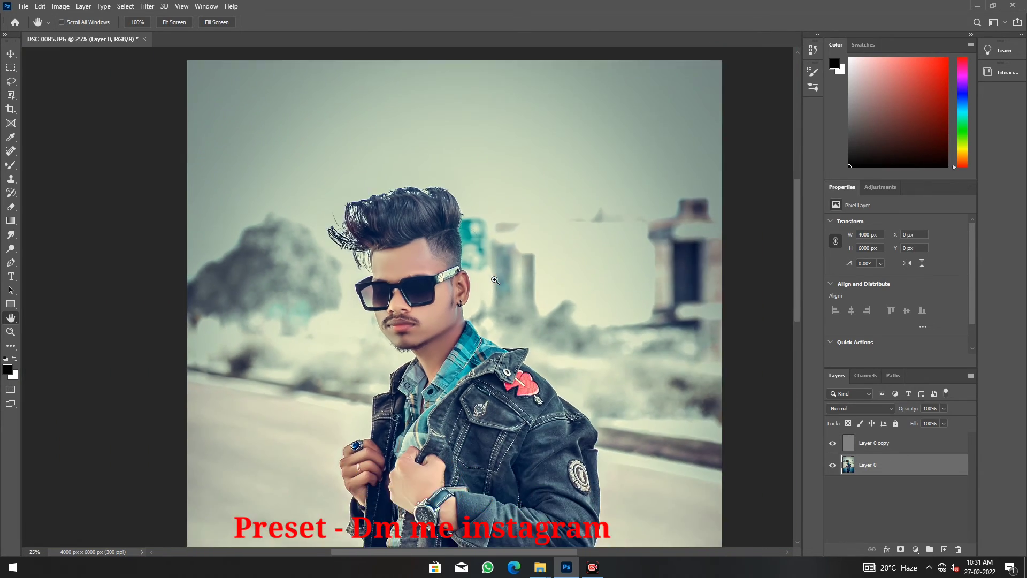
{"action": "scroll", "coordinate": [495, 279], "scroll_direction": "down", "scroll_amount": 1}
{"action": "scroll", "coordinate": [495, 280], "scroll_direction": "down", "scroll_amount": 1}
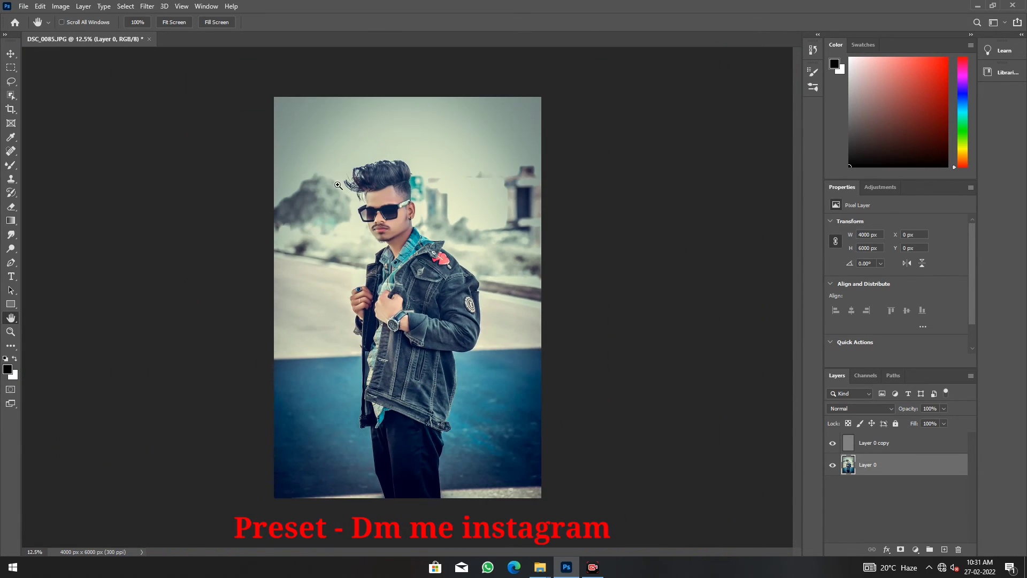
{"action": "key", "text": "ctrl+plus"}
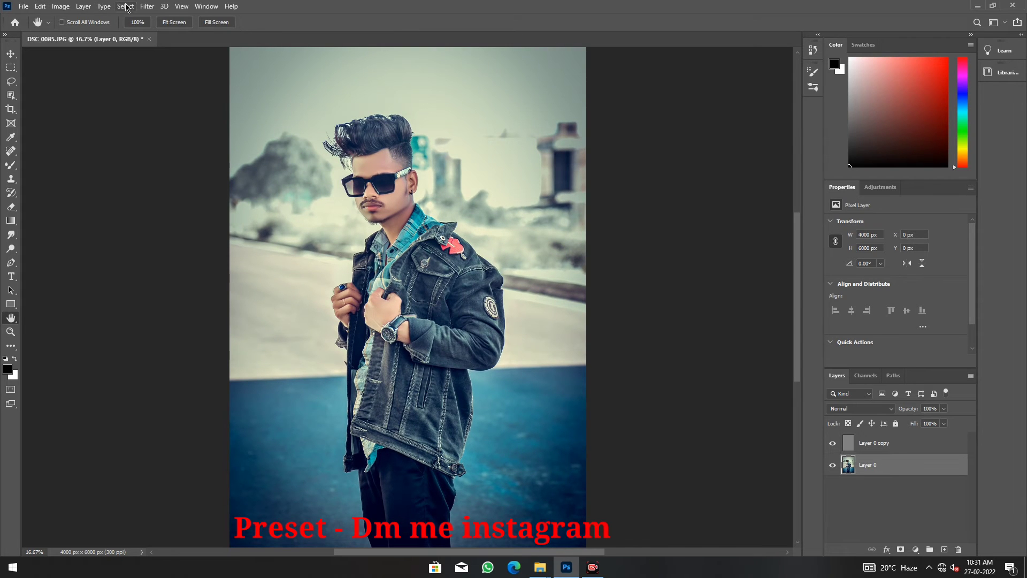
- In Liquify, warp the quiff's top, left edge and top-right to make it taller and fuller
{"action": "left_click", "coordinate": [148, 7]}
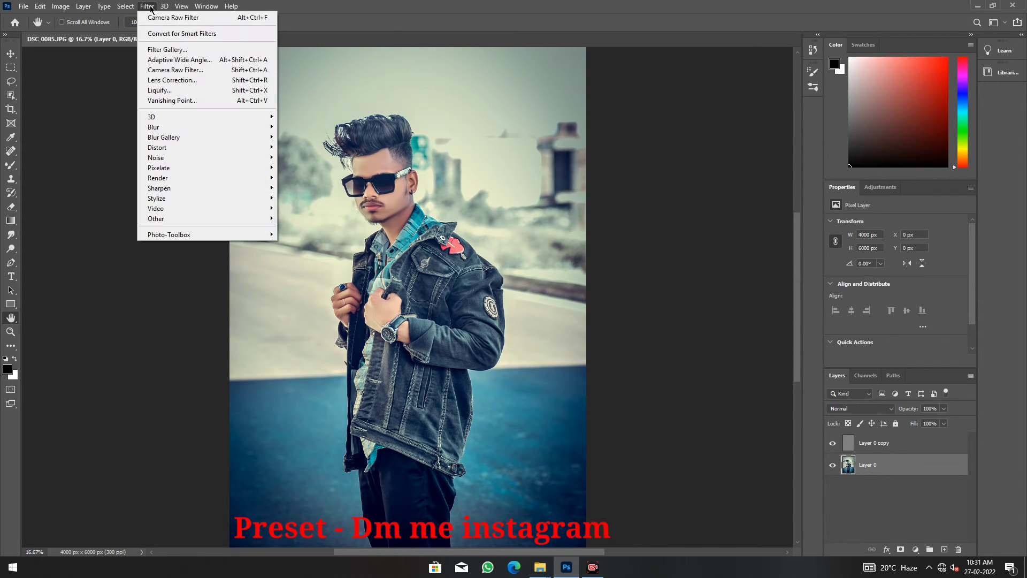
{"action": "left_click", "coordinate": [164, 92]}
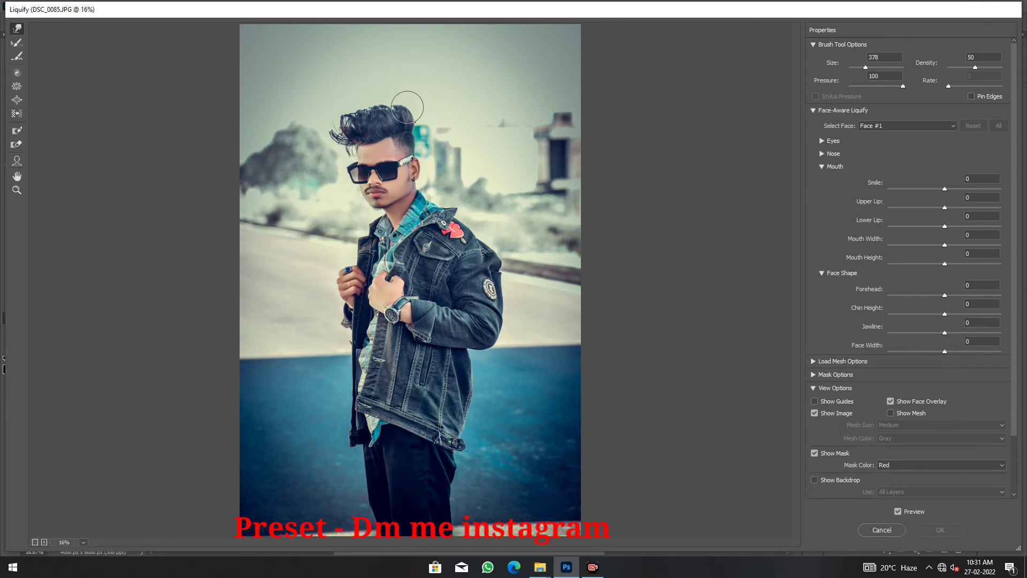
{"action": "mouse_move", "coordinate": [408, 108]}
{"action": "left_mouse_down"}
{"action": "mouse_move", "coordinate": [367, 132]}
{"action": "mouse_move", "coordinate": [324, 131]}
{"action": "left_mouse_up"}
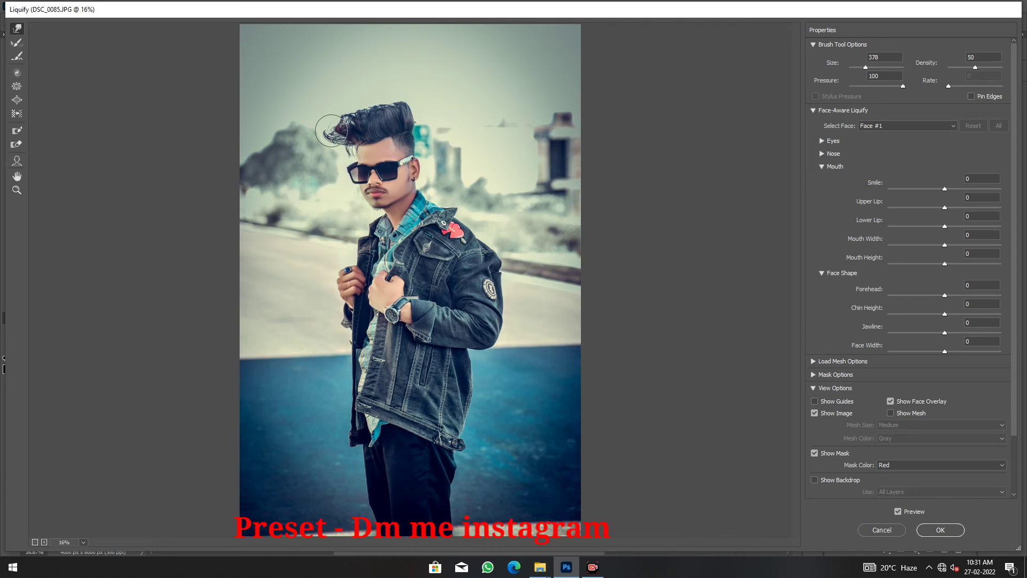
{"action": "mouse_move", "coordinate": [324, 132]}
{"action": "left_mouse_down"}
{"action": "mouse_move", "coordinate": [334, 146]}
{"action": "mouse_move", "coordinate": [340, 109]}
{"action": "mouse_move", "coordinate": [356, 125]}
{"action": "left_mouse_up"}
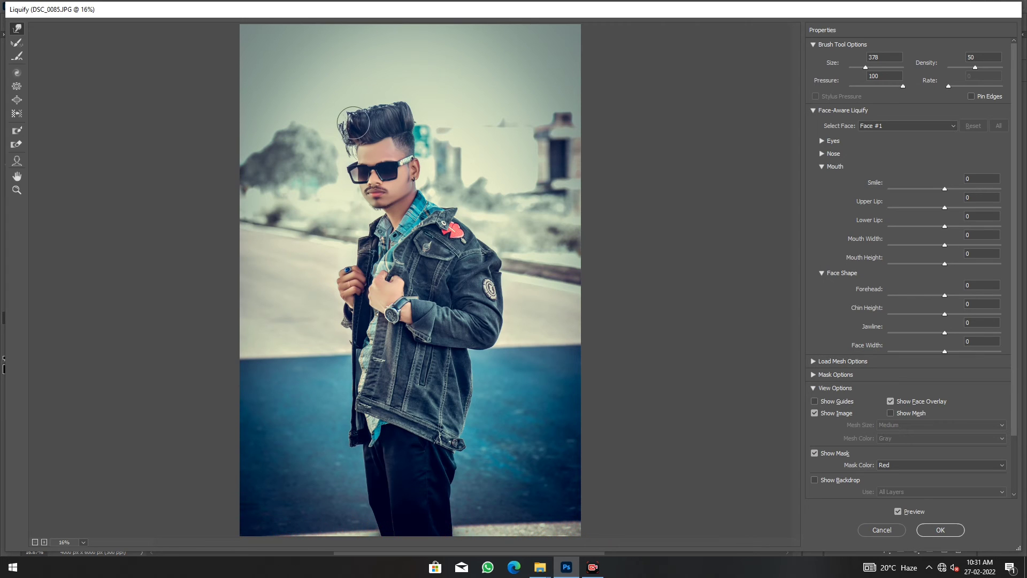
{"action": "left_click_drag", "start_coordinate": [345, 130], "coordinate": [356, 134]}
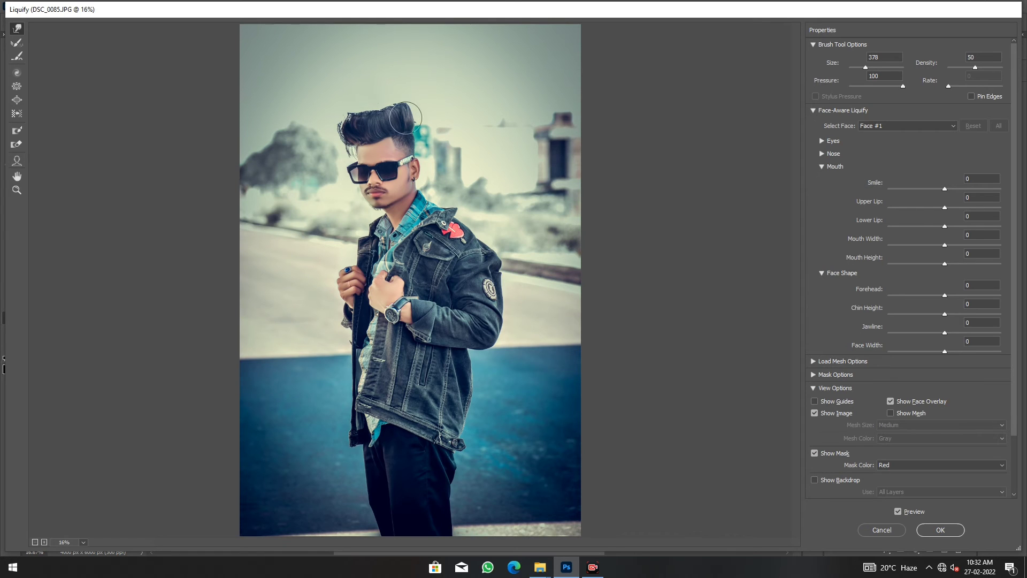
{"action": "left_click_drag", "start_coordinate": [378, 103], "coordinate": [413, 113]}
{"action": "mouse_move", "coordinate": [413, 111]}
{"action": "left_mouse_down"}
{"action": "mouse_move", "coordinate": [338, 121]}
{"action": "mouse_move", "coordinate": [344, 115]}
{"action": "left_mouse_up"}
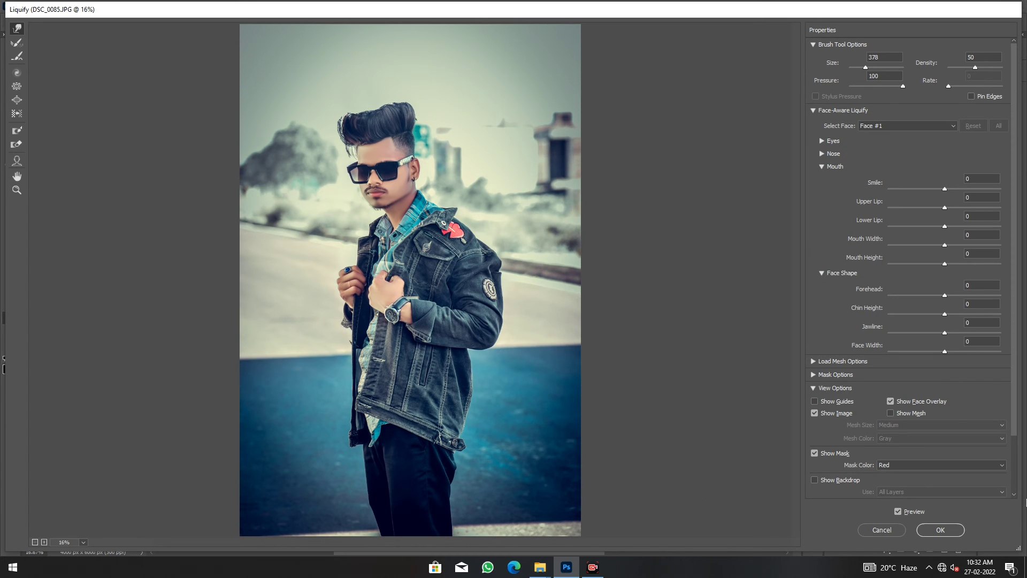
- Apply the Liquify reshaping and zoom in on the face and hair
{"action": "left_click", "coordinate": [952, 535]}
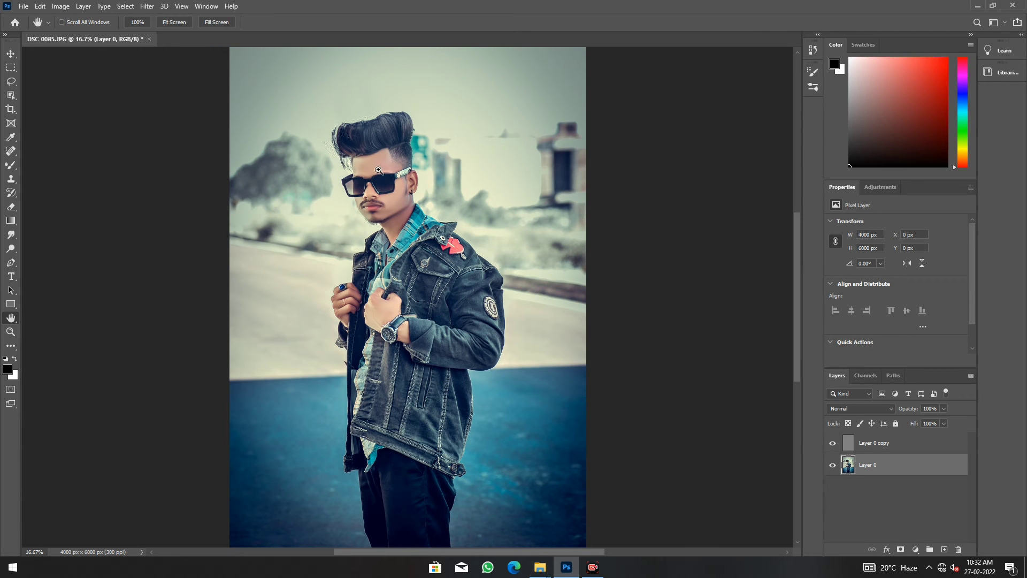
{"action": "key", "text": "ctrl+plus"}
{"action": "left_click", "coordinate": [378, 170], "text": "ctrl"}
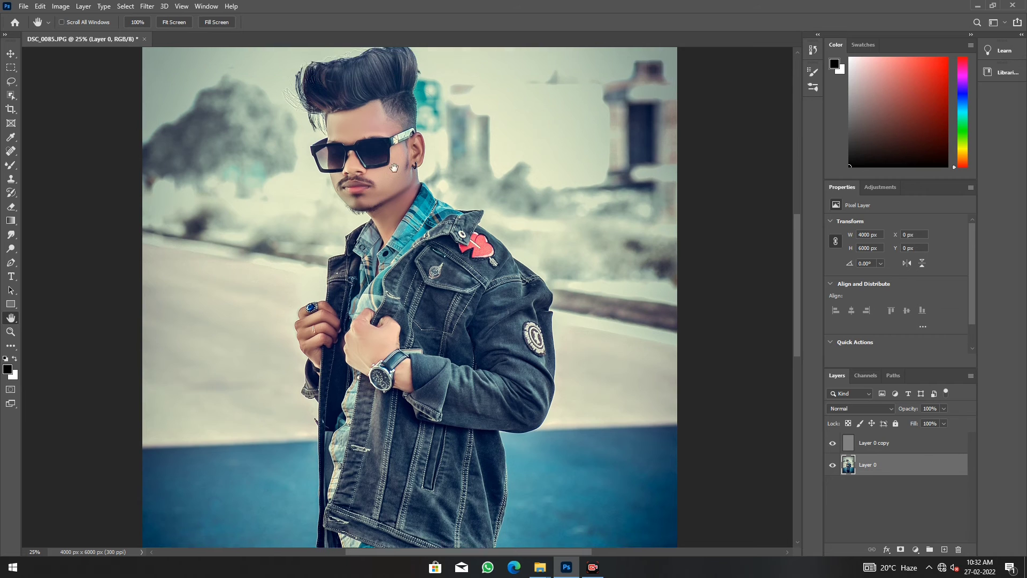
{"action": "key", "text": "ctrl+plus"}
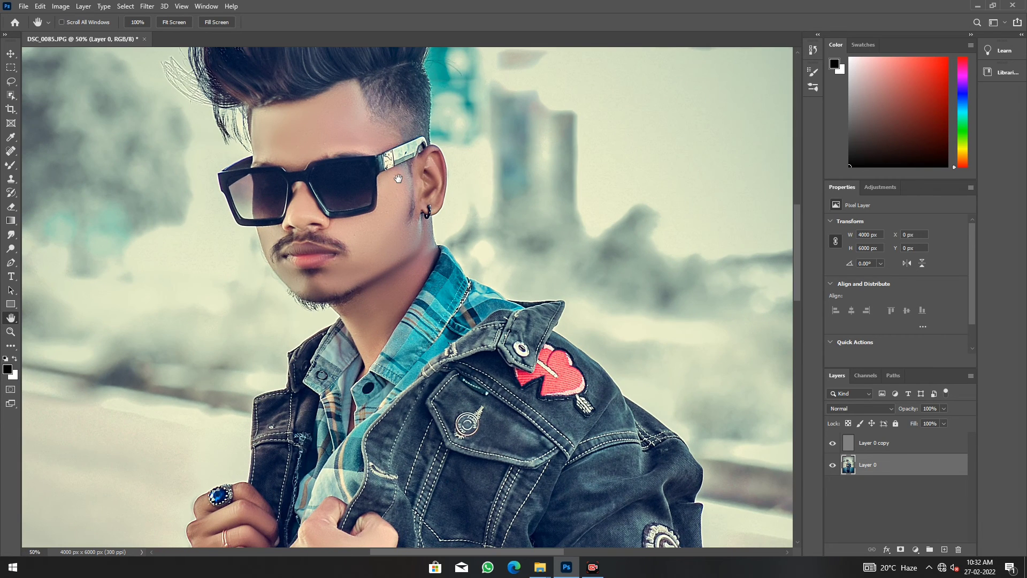
{"action": "left_click_drag", "start_coordinate": [303, 131], "coordinate": [343, 211]}
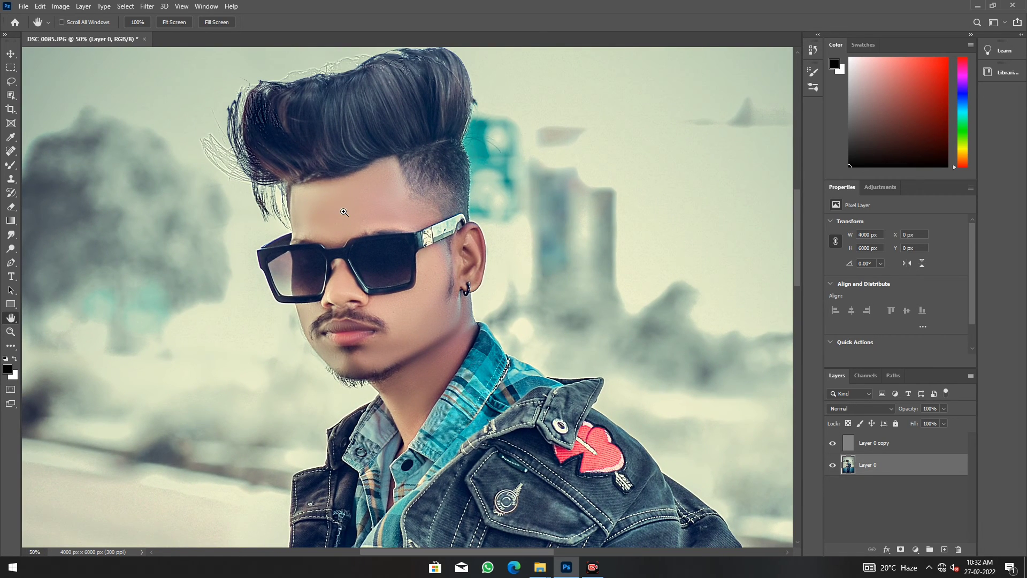
{"action": "key", "text": "ctrl+plus"}
{"action": "left_click_drag", "start_coordinate": [343, 210], "coordinate": [378, 285]}
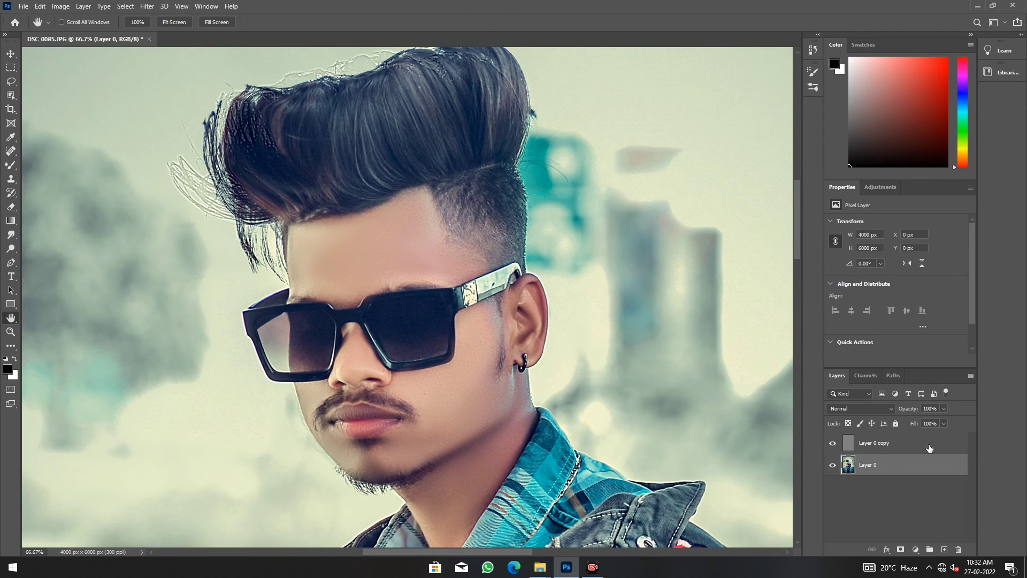
- Lower the Linear Light copy layer's opacity to 85%
{"action": "left_click", "coordinate": [924, 445]}
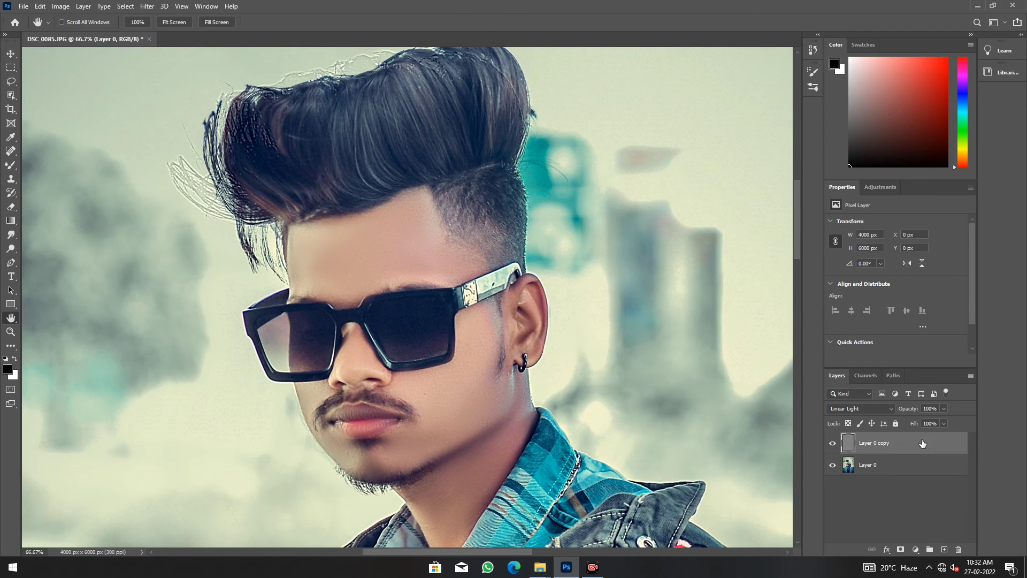
{"action": "left_click", "coordinate": [945, 408]}
{"action": "left_click_drag", "start_coordinate": [945, 422], "coordinate": [943, 423]}
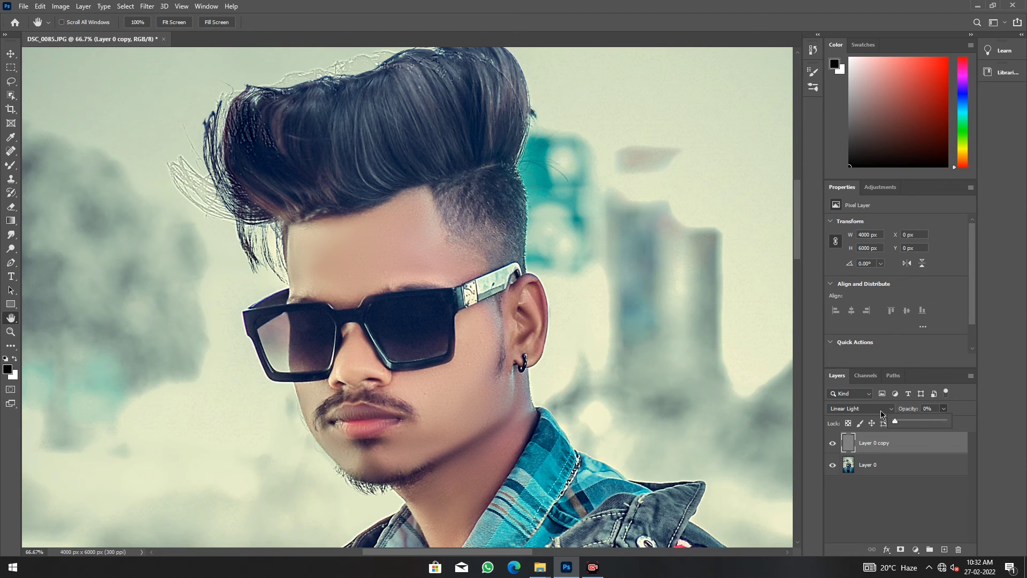
{"action": "mouse_move", "coordinate": [927, 422]}
{"action": "left_mouse_down"}
{"action": "mouse_move", "coordinate": [887, 414]}
{"action": "mouse_move", "coordinate": [968, 424]}
{"action": "mouse_move", "coordinate": [938, 425]}
{"action": "left_mouse_up"}
- Preview lower opacities on Layer 0, then keep it at 100%
{"action": "left_click", "coordinate": [912, 460]}
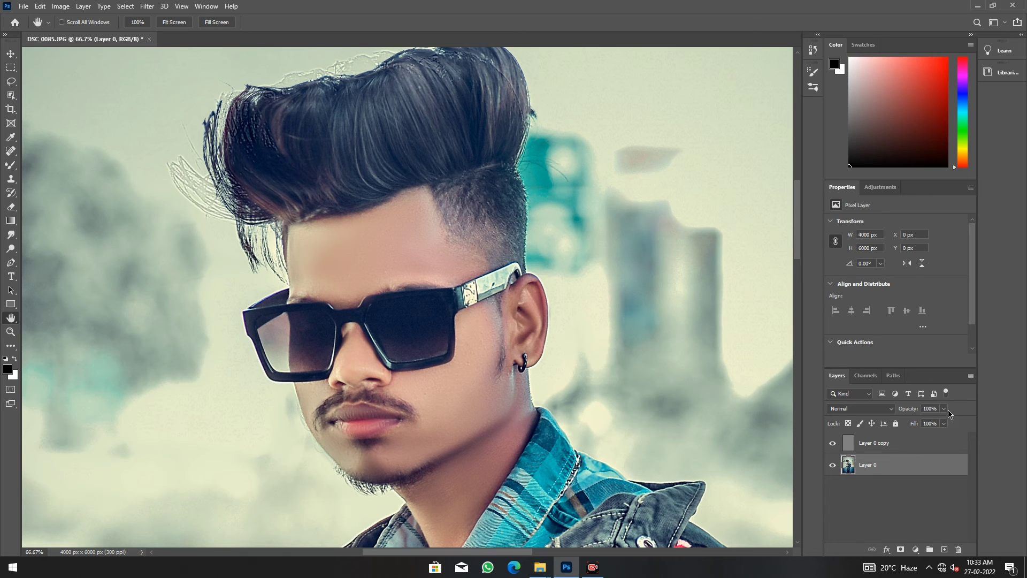
{"action": "left_click", "coordinate": [945, 409]}
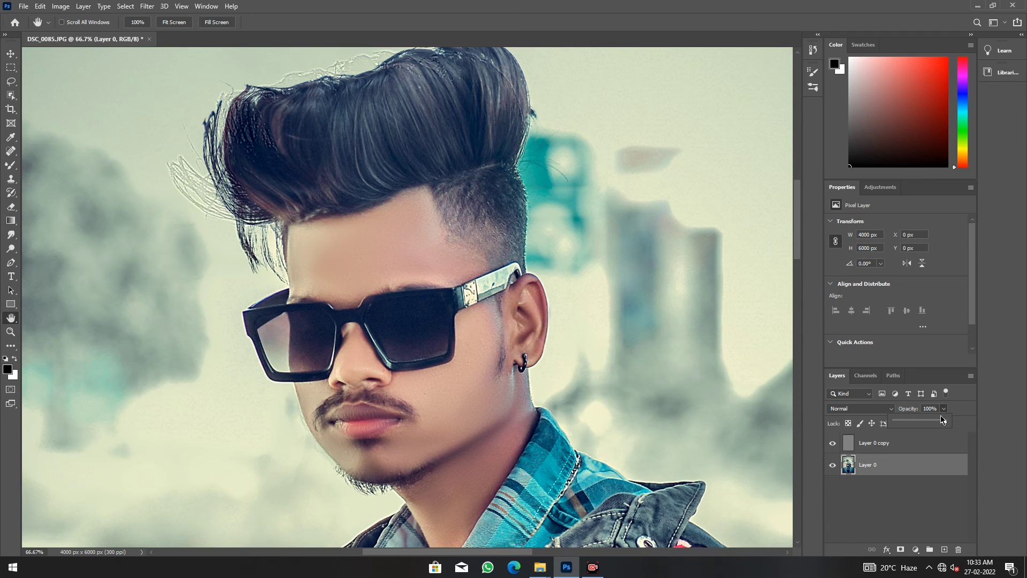
{"action": "mouse_move", "coordinate": [940, 422]}
{"action": "left_mouse_down"}
{"action": "mouse_move", "coordinate": [932, 422]}
{"action": "mouse_move", "coordinate": [956, 422]}
{"action": "left_mouse_up"}
{"action": "left_click", "coordinate": [943, 410]}
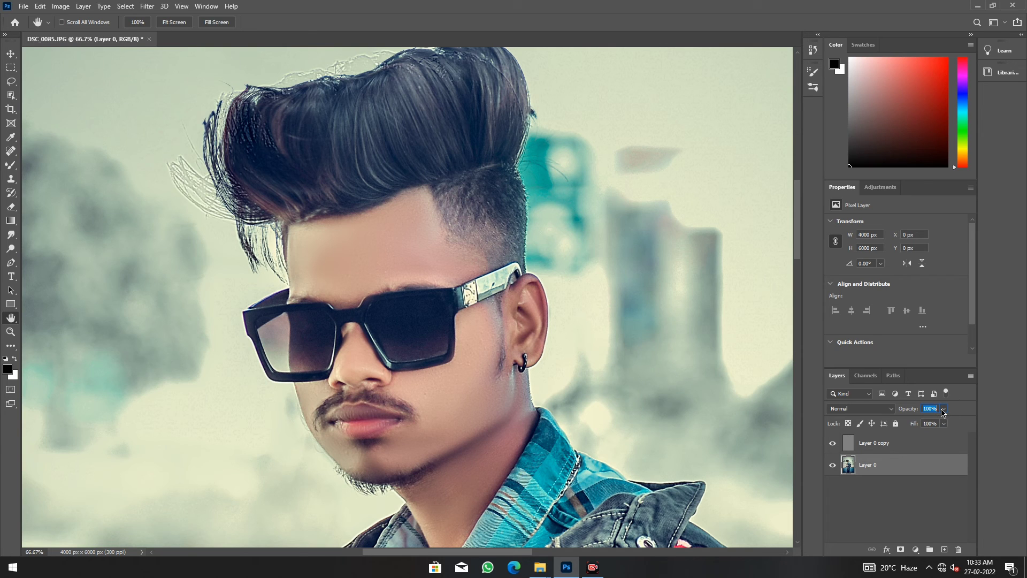
{"action": "left_click", "coordinate": [945, 409]}
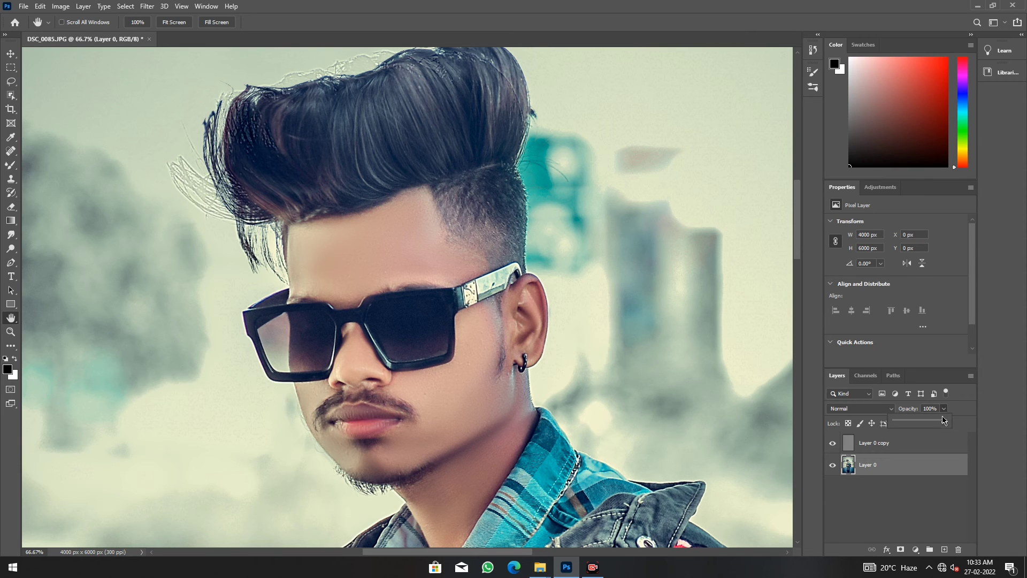
{"action": "left_click", "coordinate": [943, 414]}
{"action": "left_click", "coordinate": [945, 410]}
{"action": "left_click_drag", "start_coordinate": [950, 422], "coordinate": [961, 424]}
- Set the Linear Light copy layer's opacity to 80%
{"action": "left_click", "coordinate": [913, 448]}
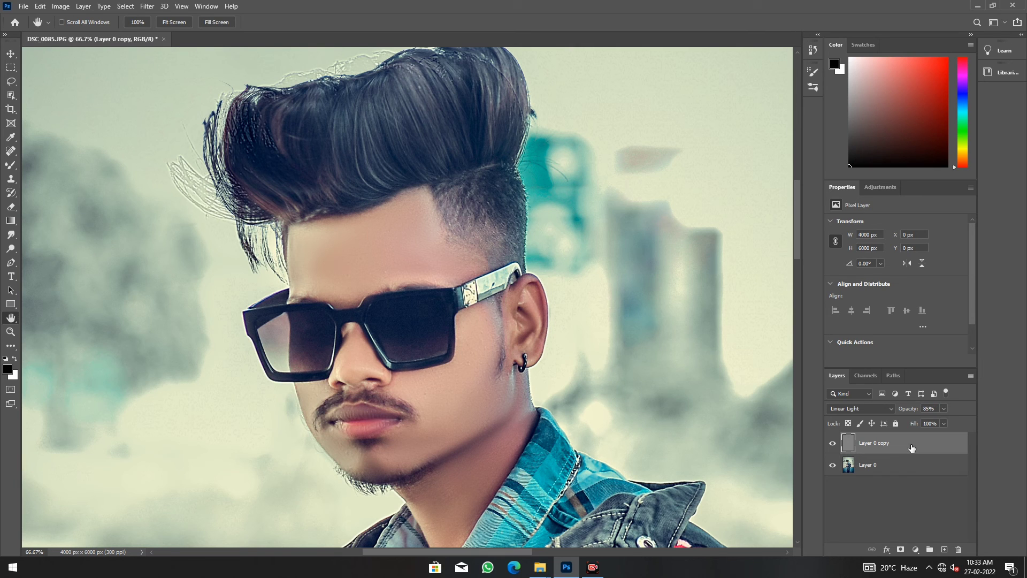
{"action": "left_click", "coordinate": [944, 410]}
{"action": "left_click_drag", "start_coordinate": [945, 424], "coordinate": [895, 432]}
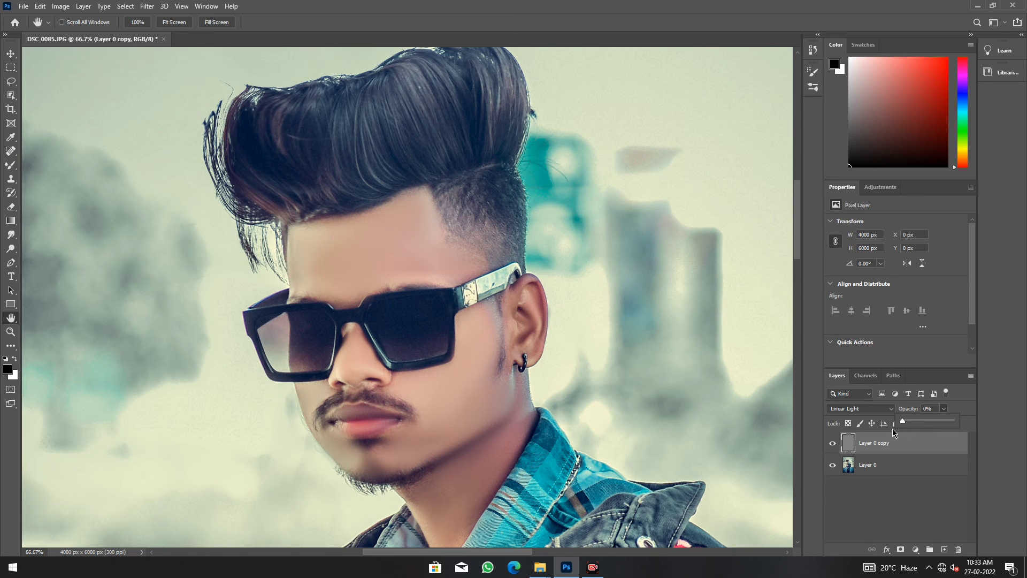
{"action": "left_click_drag", "start_coordinate": [894, 432], "coordinate": [928, 434]}
{"action": "mouse_move", "coordinate": [918, 433]}
{"action": "left_mouse_down"}
{"action": "mouse_move", "coordinate": [934, 431]}
{"action": "mouse_move", "coordinate": [906, 432]}
{"action": "left_mouse_up"}
{"action": "left_click_drag", "start_coordinate": [906, 433], "coordinate": [945, 427]}
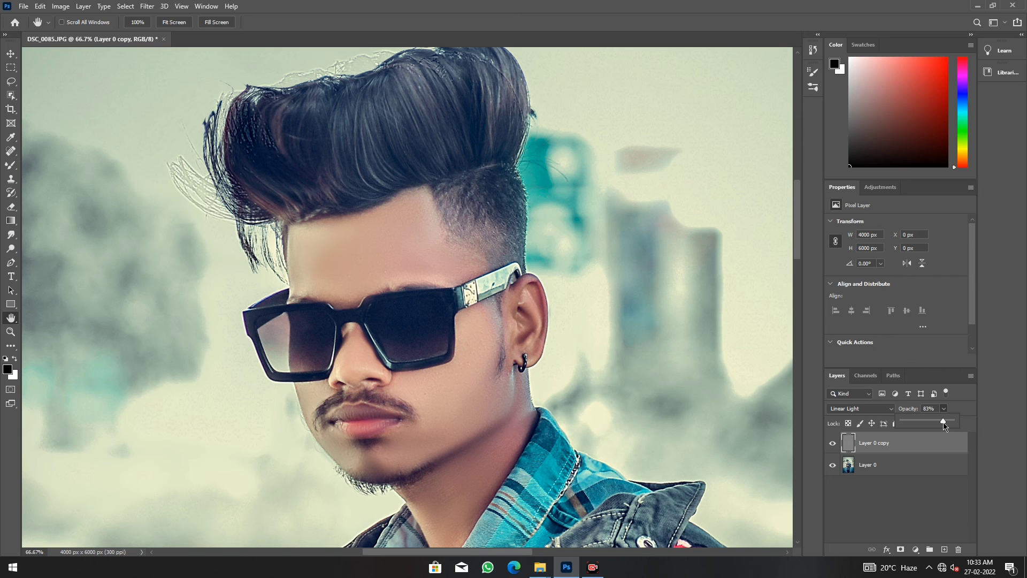
{"action": "mouse_move", "coordinate": [944, 427]}
{"action": "left_mouse_down"}
{"action": "mouse_move", "coordinate": [934, 428]}
{"action": "mouse_move", "coordinate": [945, 426]}
{"action": "left_mouse_up"}
{"action": "left_click_drag", "start_coordinate": [946, 427], "coordinate": [948, 427]}
{"action": "left_click_drag", "start_coordinate": [945, 426], "coordinate": [941, 427]}
{"action": "left_click", "coordinate": [947, 410]}
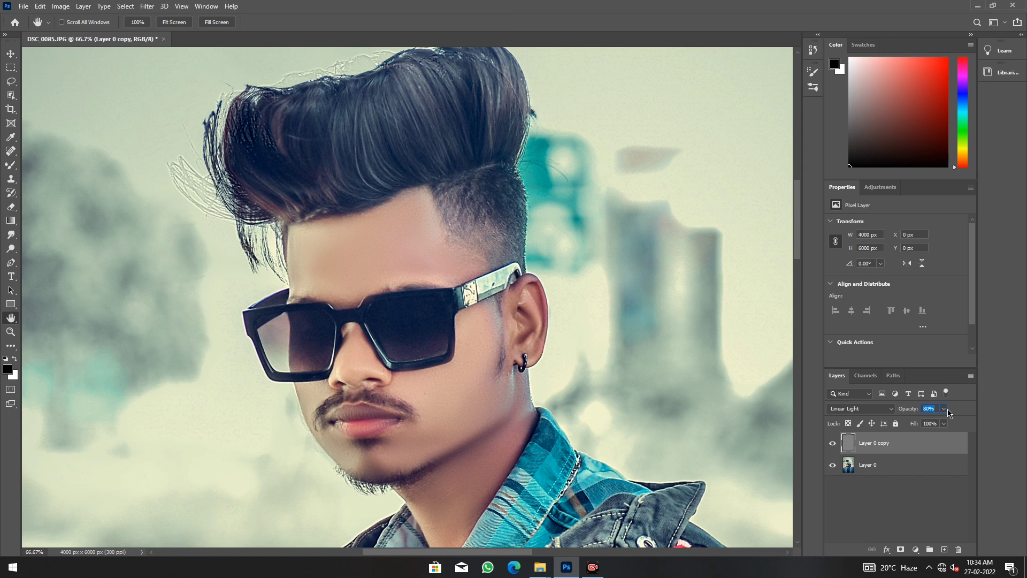
{"action": "left_click", "coordinate": [729, 340]}
- Zoom out and centre the whole portrait in view
{"action": "key", "text": "ctrl+minus"}
{"action": "key", "text": "ctrl+minus"}
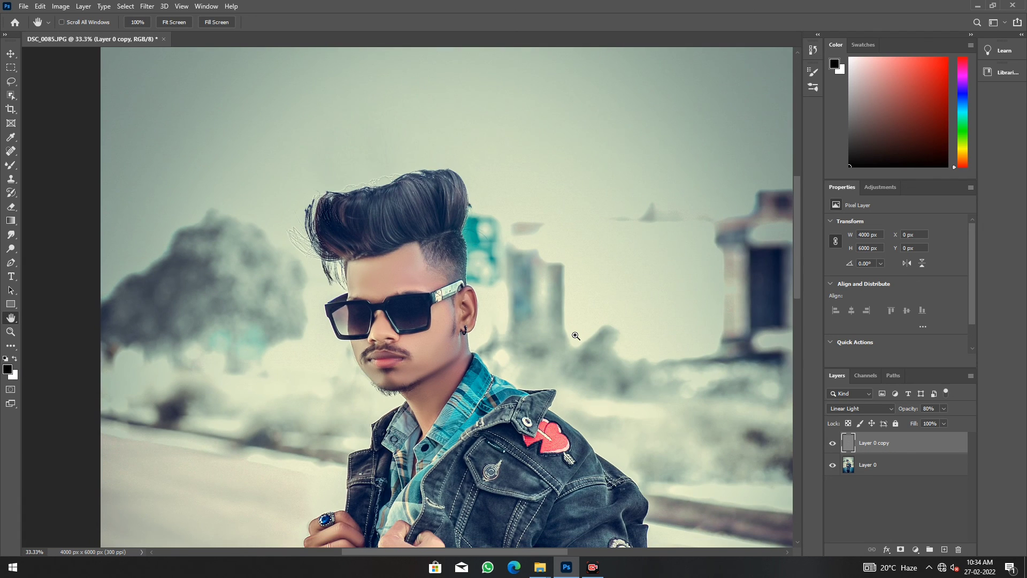
{"action": "key", "text": "ctrl+minus"}
{"action": "key", "text": "ctrl+minus"}
{"action": "left_click_drag", "start_coordinate": [575, 335], "coordinate": [545, 367]}
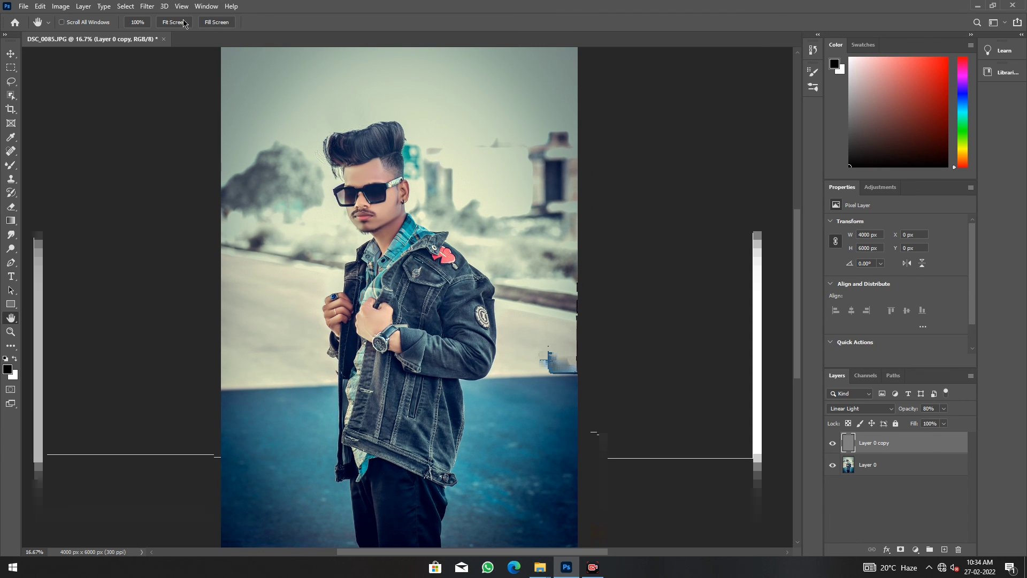
- Save the portrait as a JPEG, declining to overwrite the existing file
{"action": "left_click", "coordinate": [24, 6]}
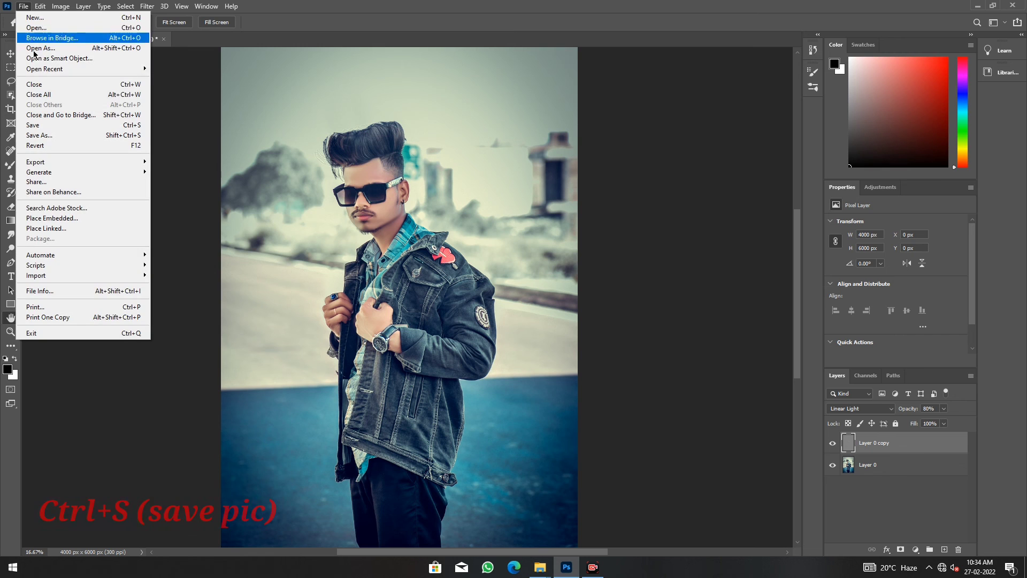
{"action": "left_click", "coordinate": [52, 125]}
{"action": "left_click", "coordinate": [173, 247]}
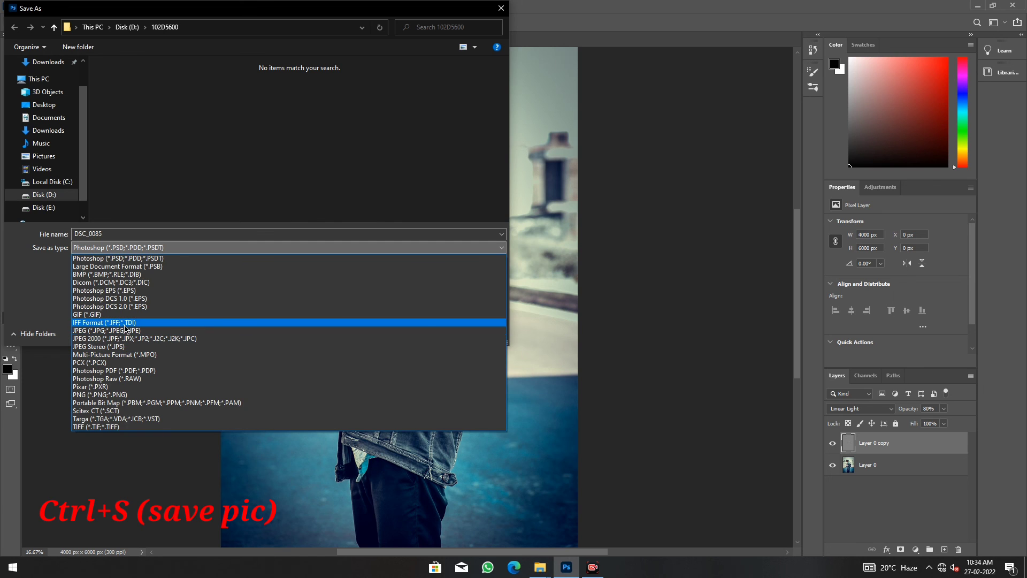
{"action": "left_click", "coordinate": [126, 330]}
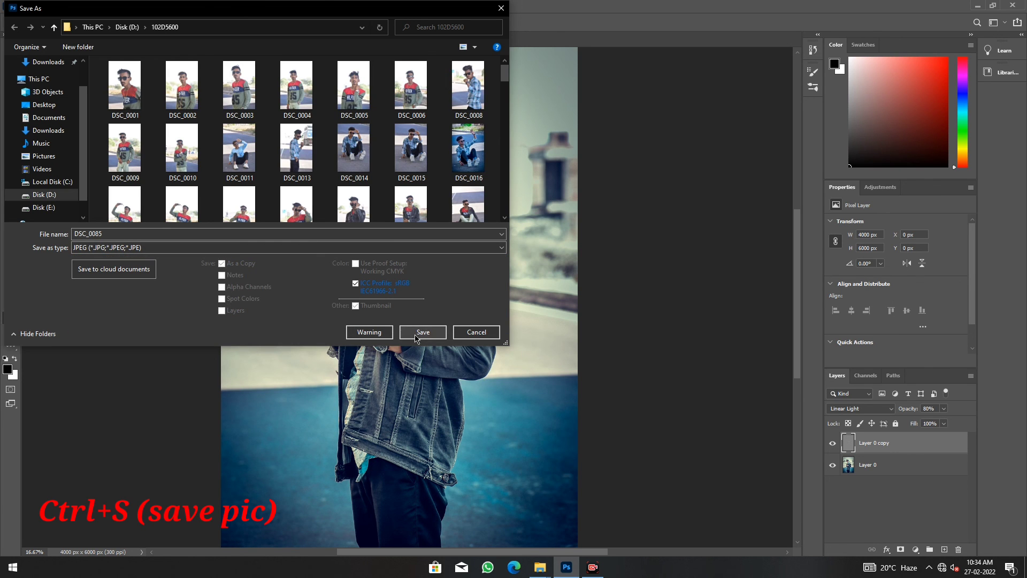
{"action": "left_click", "coordinate": [416, 336]}
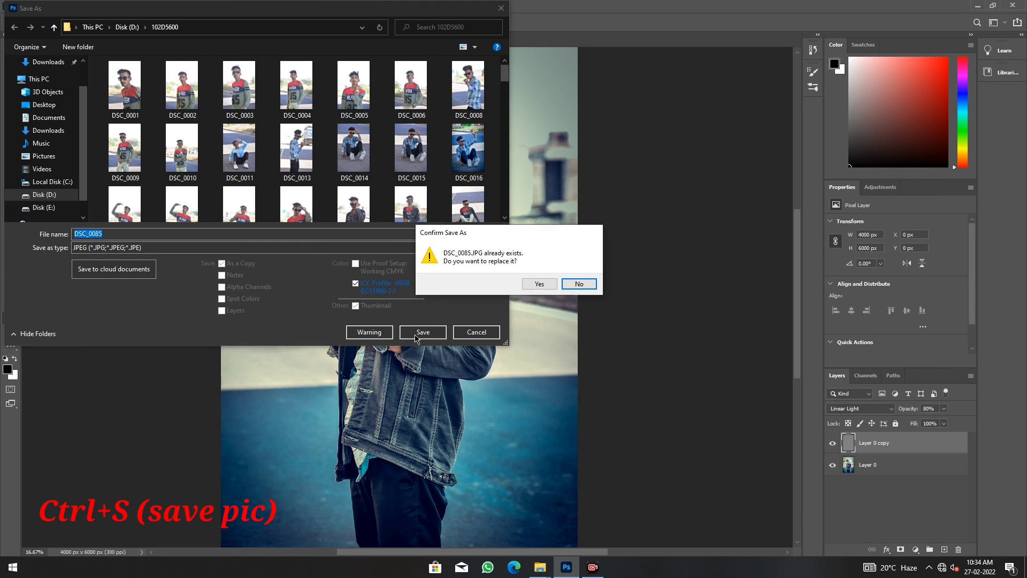
{"action": "left_click", "coordinate": [578, 283]}
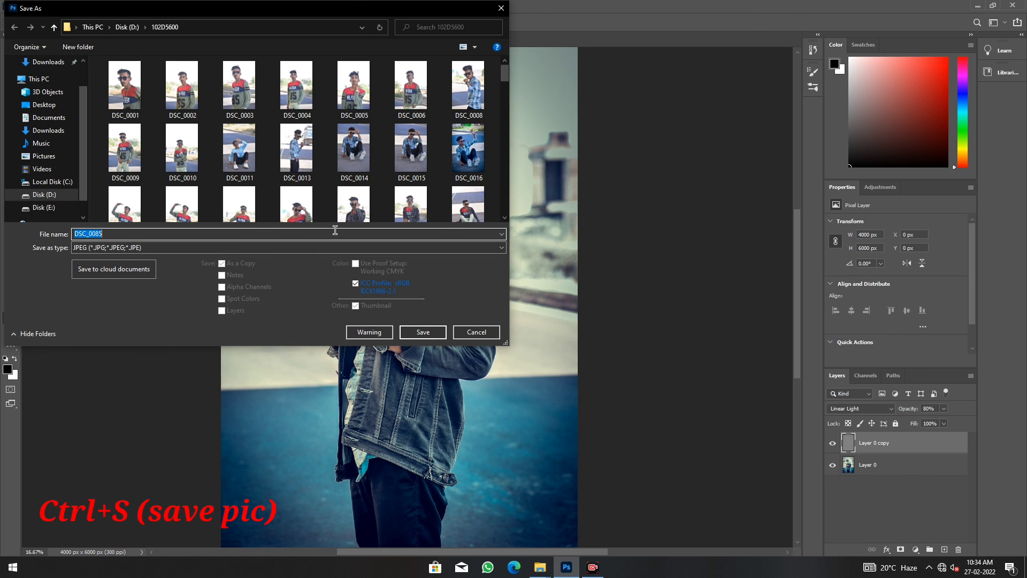
- Save it under the name DSC_0085 at Maximum JPEG quality
{"action": "left_click", "coordinate": [335, 232]}
{"action": "key", "text": "BackSpace"}
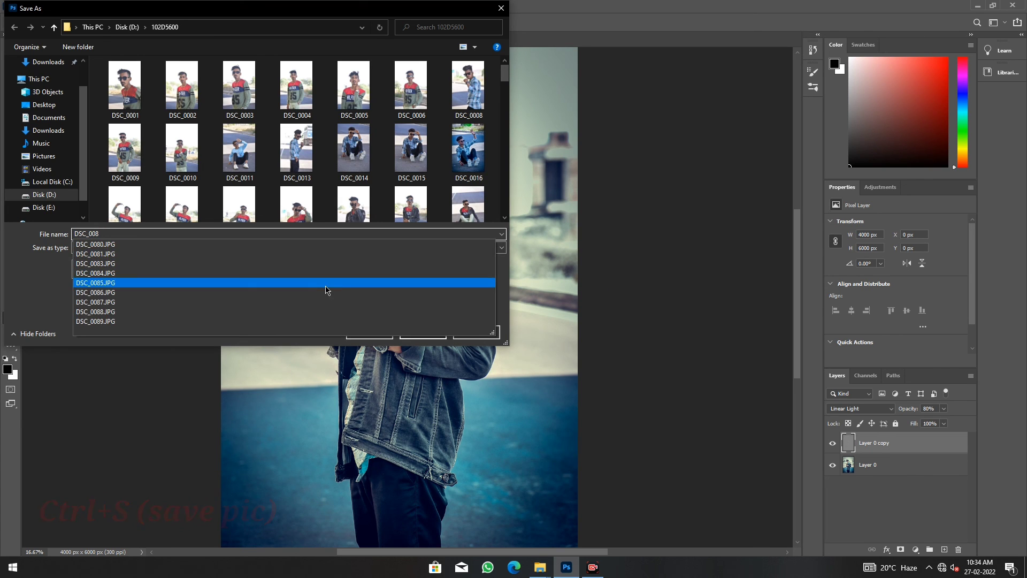
{"action": "left_click", "coordinate": [328, 282]}
{"action": "left_click", "coordinate": [422, 332]}
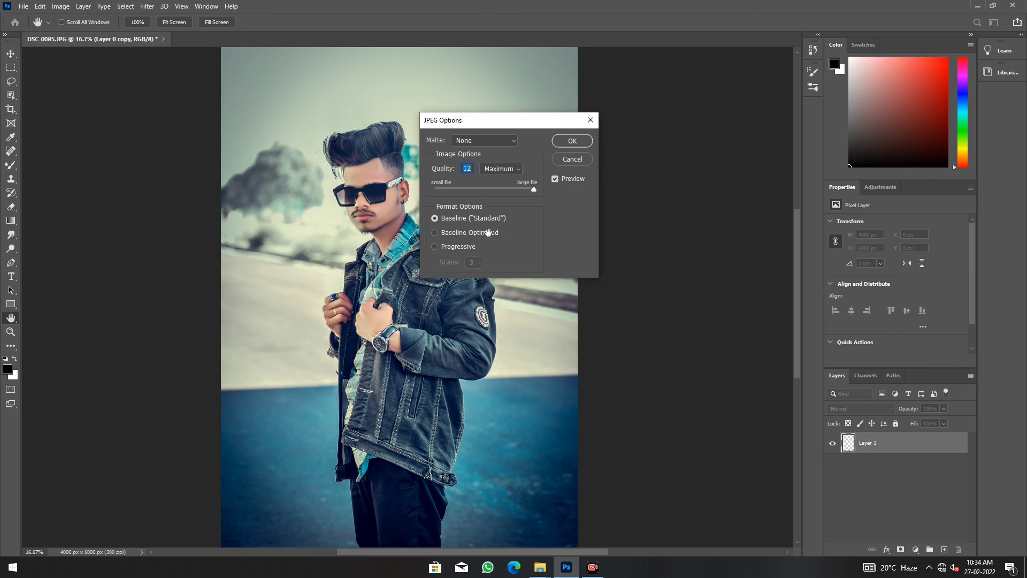
{"action": "left_click", "coordinate": [511, 170]}
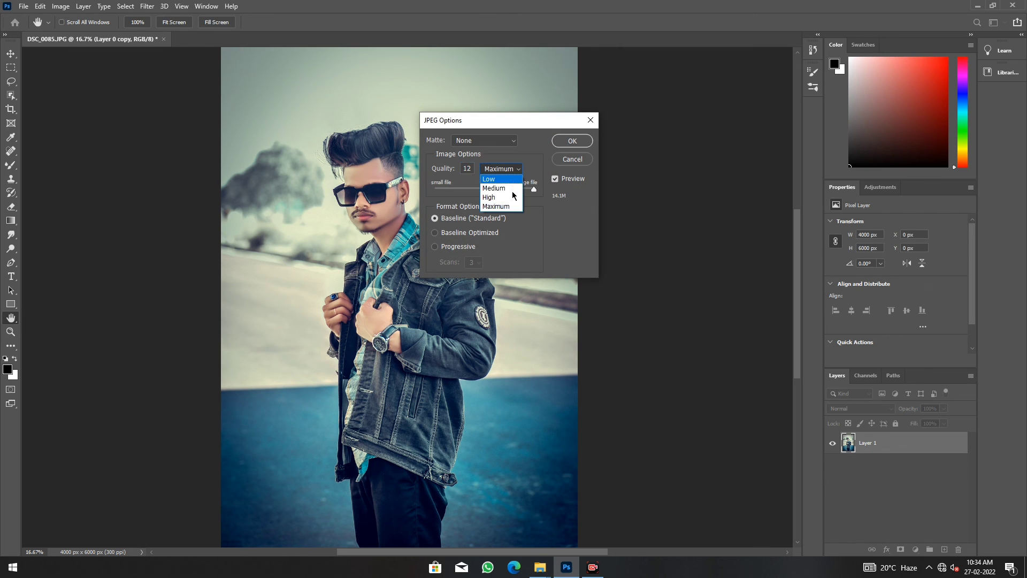
{"action": "left_click", "coordinate": [503, 209]}
{"action": "left_click", "coordinate": [573, 142]}
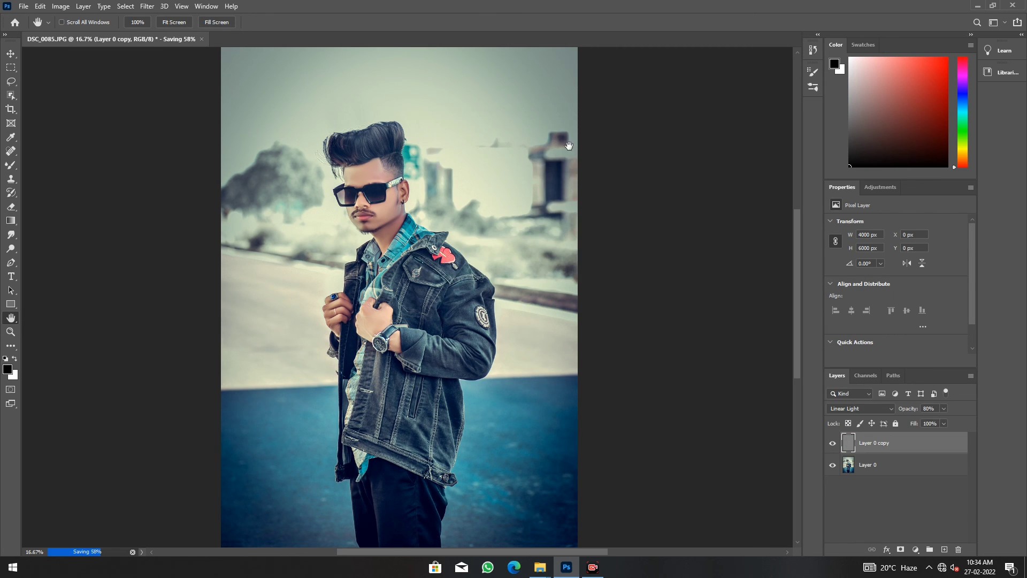